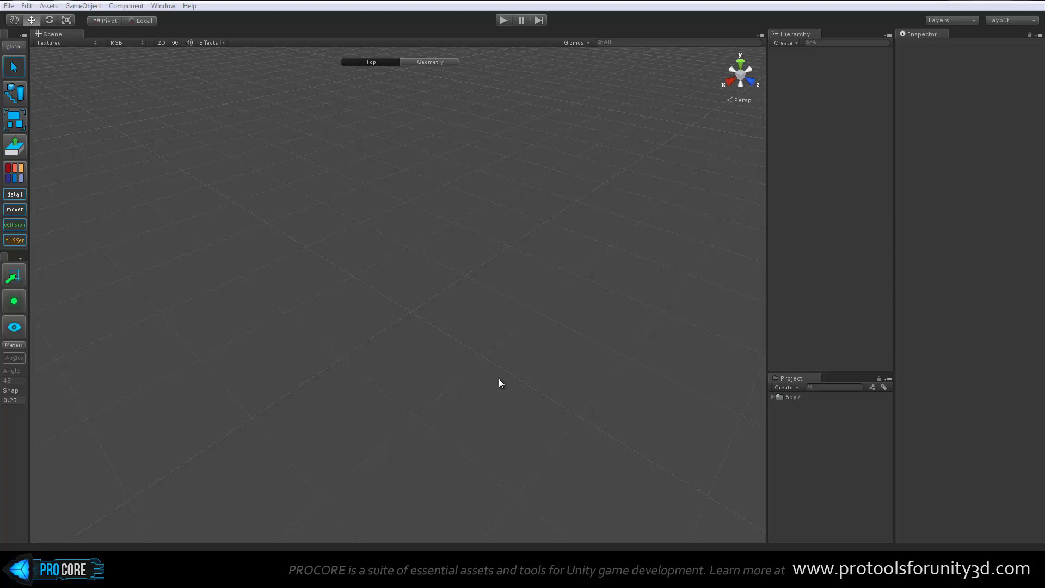
# Create a new ProBuilder cube in the empty scene and frame it in the view.
pyautogui.moveTo(506, 354); pyautogui.dragTo(470, 324, button='middle')
pyautogui.keyDown('alt'); pyautogui.moveTo(478, 325); pyautogui.dragTo(435, 329); pyautogui.keyUp('alt')
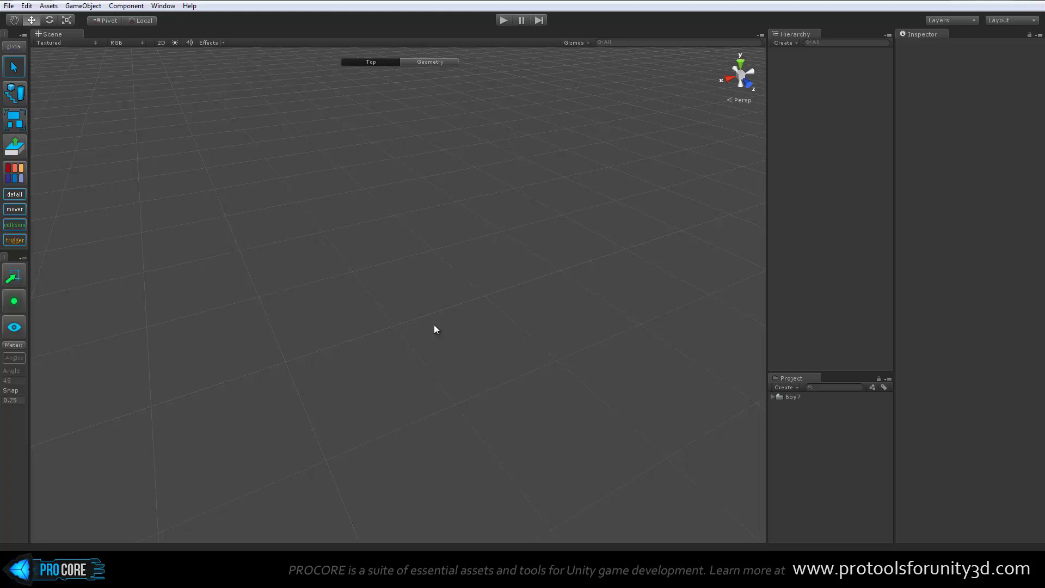
pyautogui.moveTo(434, 325); pyautogui.dragTo(440, 308, button='middle')
pyautogui.hotkey('ctrl', 'k')
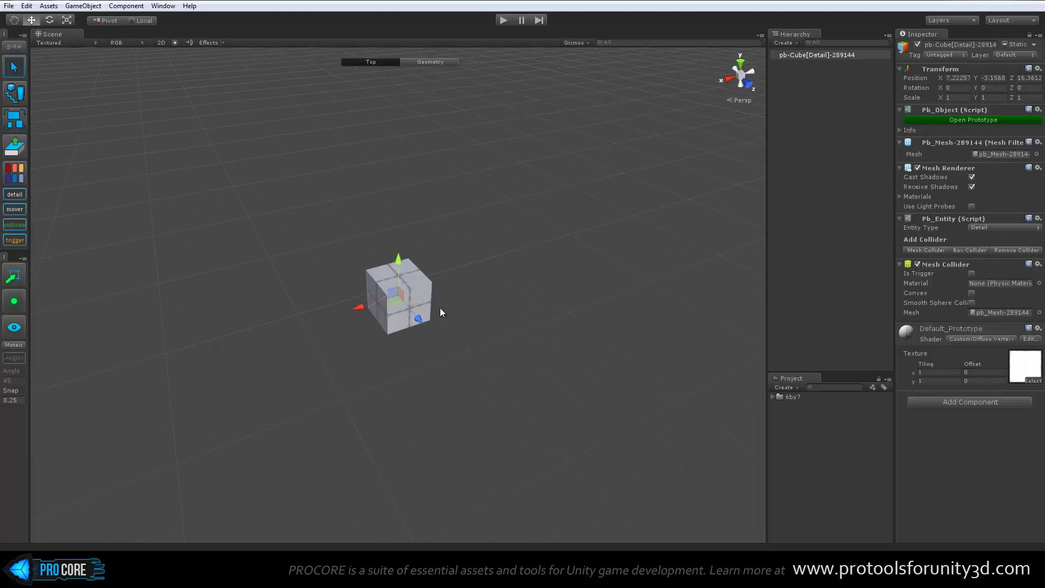
pyautogui.press('f')
pyautogui.keyDown('alt'); pyautogui.moveTo(561, 359); pyautogui.dragTo(439, 296); pyautogui.keyUp('alt')
pyautogui.scroll(-10, 485, 327)
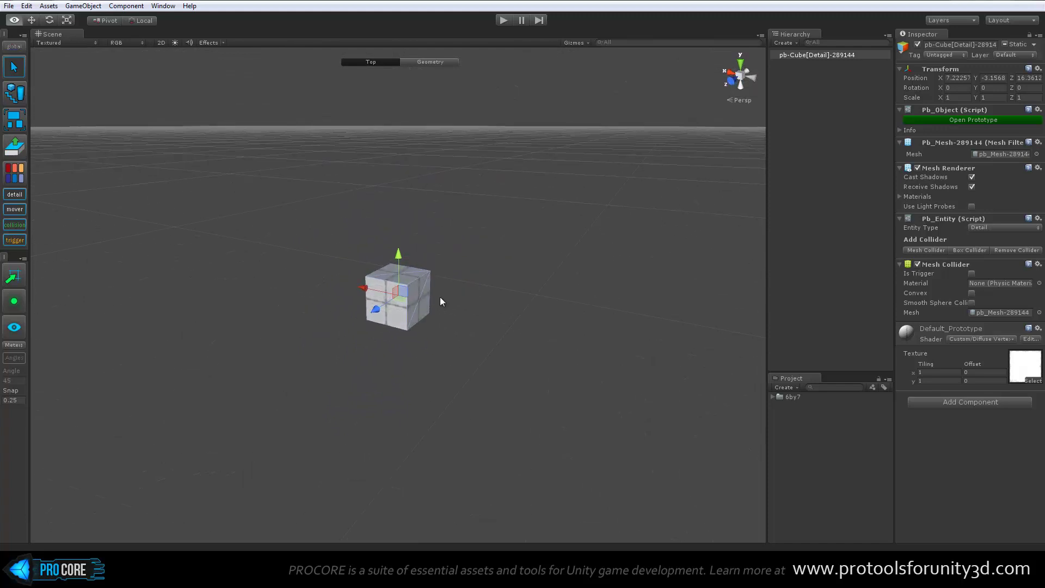
# Set the cube's position to X 0, Y 0, Z 0 and frame it in the view.
pyautogui.click(963, 78)
pyautogui.write('0')
pyautogui.press('Tab')
pyautogui.press('Tab')
pyautogui.write('0')
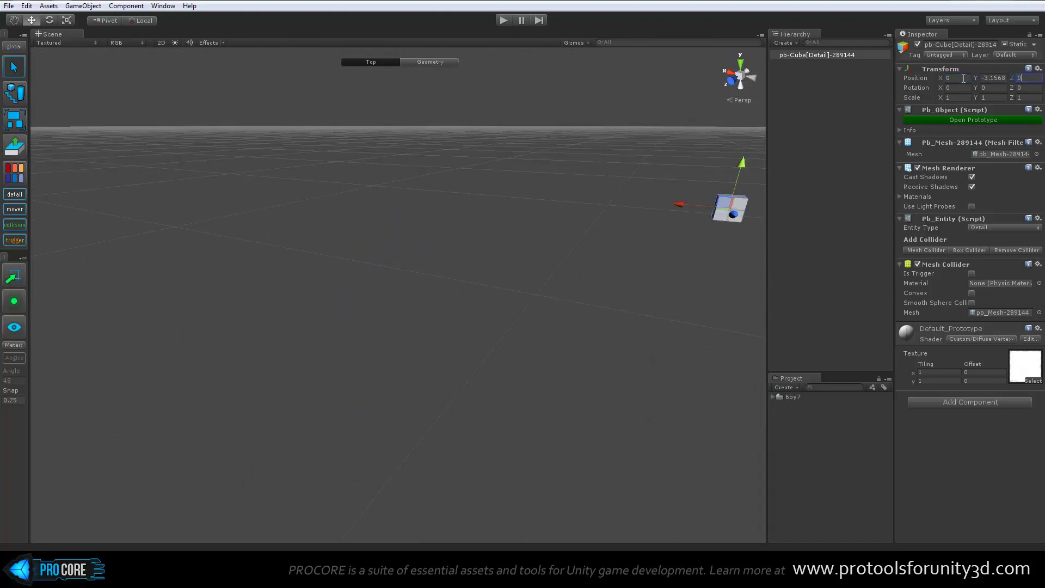
pyautogui.click(993, 79)
pyautogui.write('0f')
pyautogui.keyDown('alt'); pyautogui.moveTo(540, 284); pyautogui.dragTo(519, 311); pyautogui.keyUp('alt')
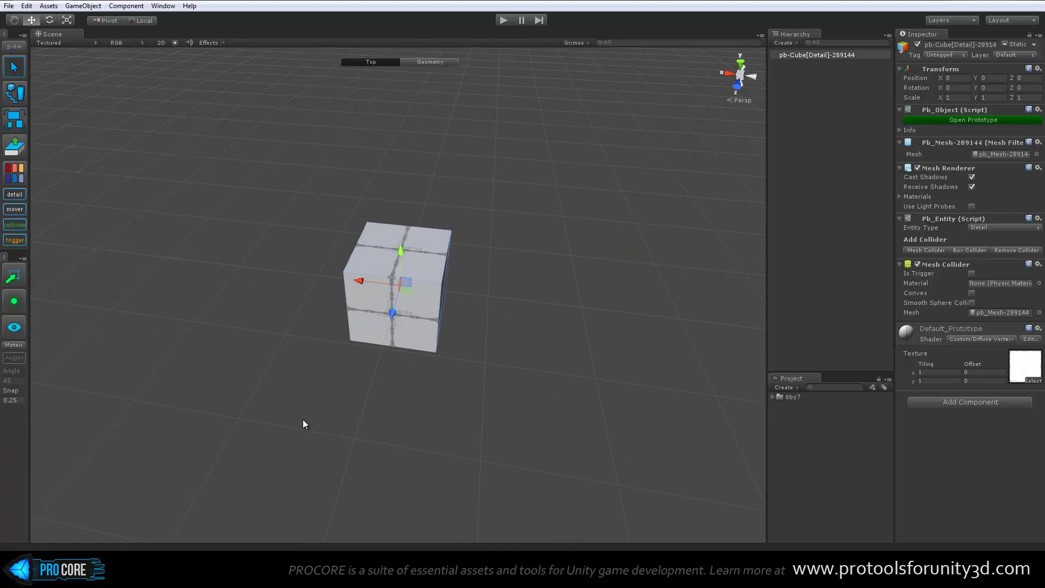
# Move the cube along the snap grid to position X -0.5, Y 0.5, Z 0.5.
pyautogui.keyDown('alt'); pyautogui.moveTo(325, 419); pyautogui.dragTo(348, 373); pyautogui.keyUp('alt')
pyautogui.moveTo(401, 242); pyautogui.dragTo(296, 287)
pyautogui.moveTo(406, 271); pyautogui.dragTo(376, 364)
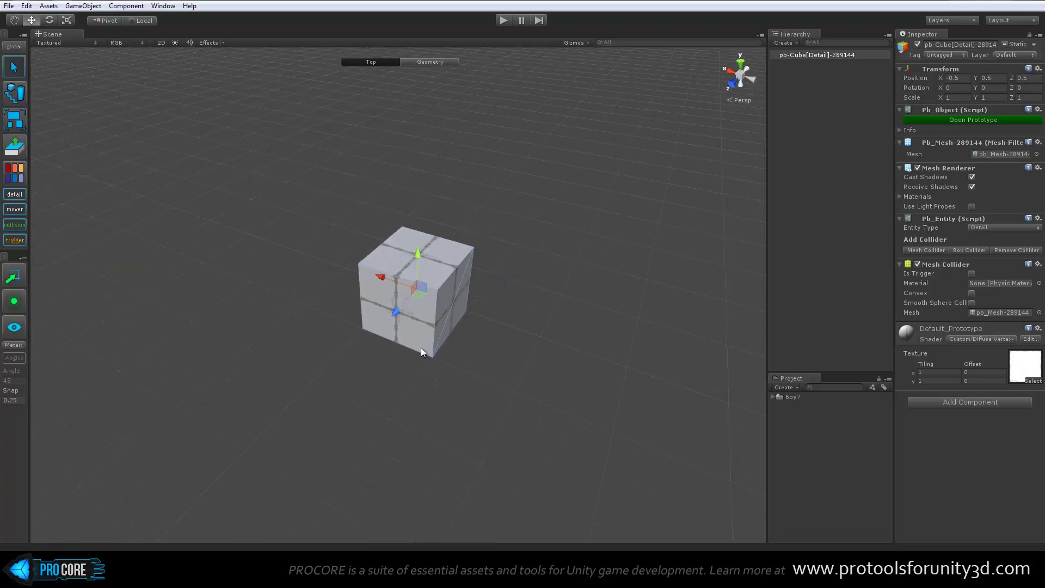
pyautogui.keyDown('alt'); pyautogui.moveTo(422, 351); pyautogui.dragTo(445, 375, button='right'); pyautogui.keyUp('alt')
pyautogui.moveTo(522, 342); pyautogui.dragTo(415, 364, button='middle')
pyautogui.scroll(-2, 398, 345)
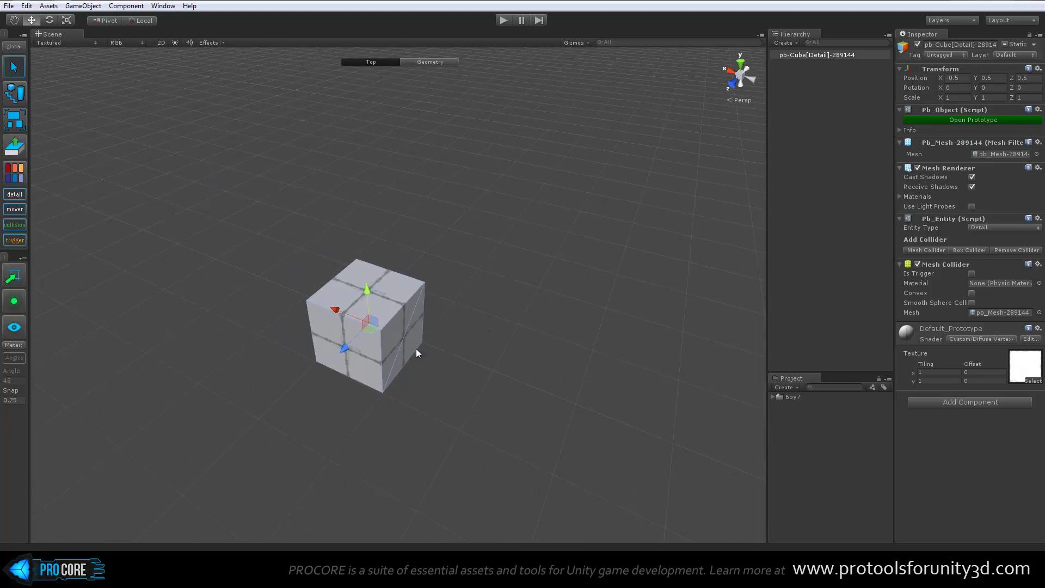
pyautogui.keyDown('alt'); pyautogui.moveTo(449, 380); pyautogui.dragTo(448, 363); pyautogui.keyUp('alt')
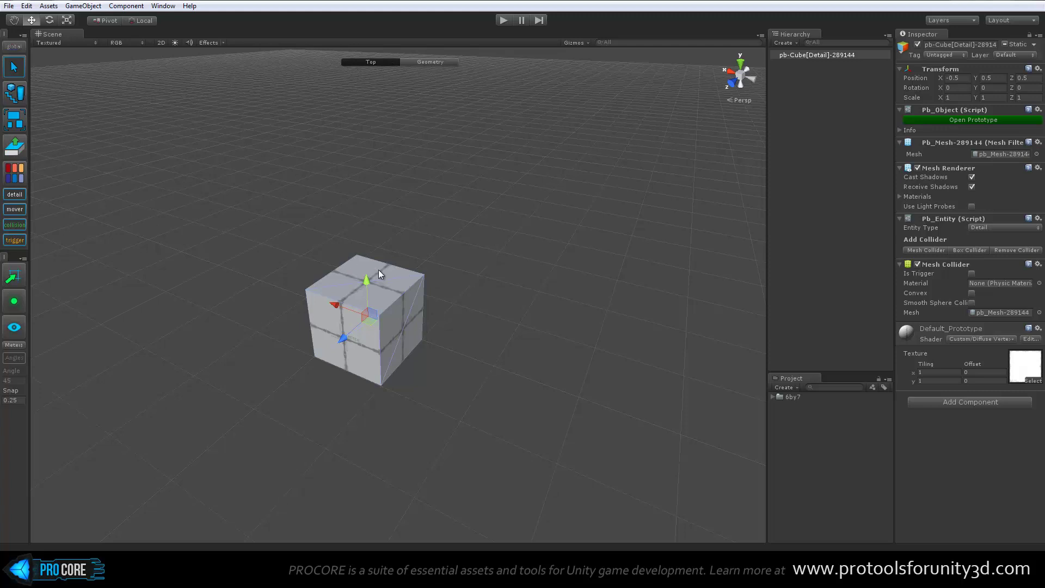
# Toggle the cube between top-level and geometry editing, finishing in geometry editing mode.
pyautogui.moveTo(443, 269); pyautogui.dragTo(450, 266, button='middle')
pyautogui.press('g')
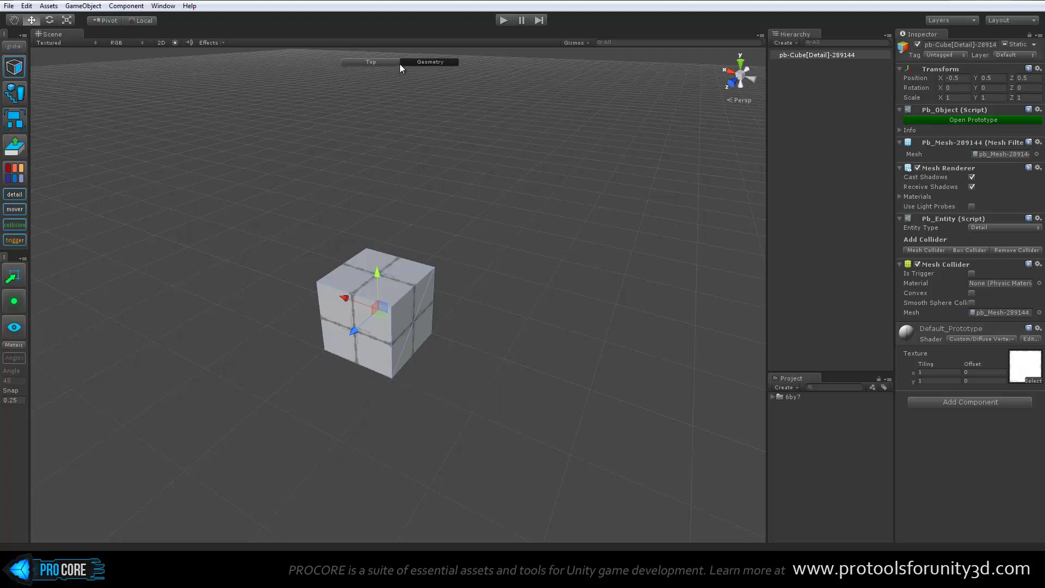
pyautogui.click(384, 60)
pyautogui.click(433, 63)
pyautogui.click(380, 61)
pyautogui.click(430, 63)
pyautogui.click(381, 62)
pyautogui.click(430, 62)
# Select individual faces of the cube and combine the top and side faces into a multiple selection.
pyautogui.click(400, 276)
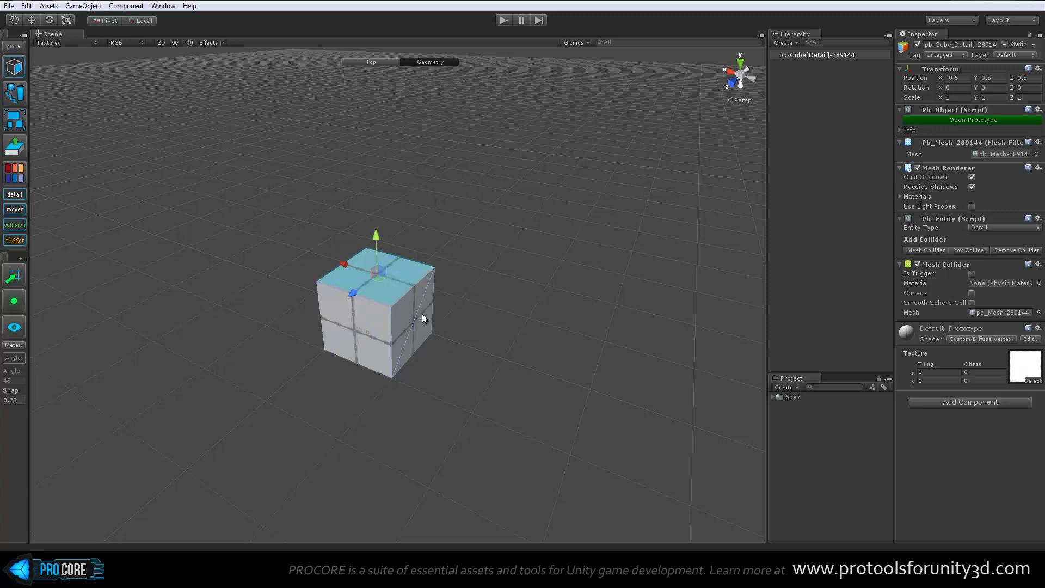
pyautogui.click(423, 313)
pyautogui.click(311, 319)
pyautogui.click(401, 273)
pyautogui.keyDown('shift'); pyautogui.click(419, 316); pyautogui.keyUp('shift')
pyautogui.keyDown('shift'); pyautogui.click(340, 312); pyautogui.keyUp('shift')
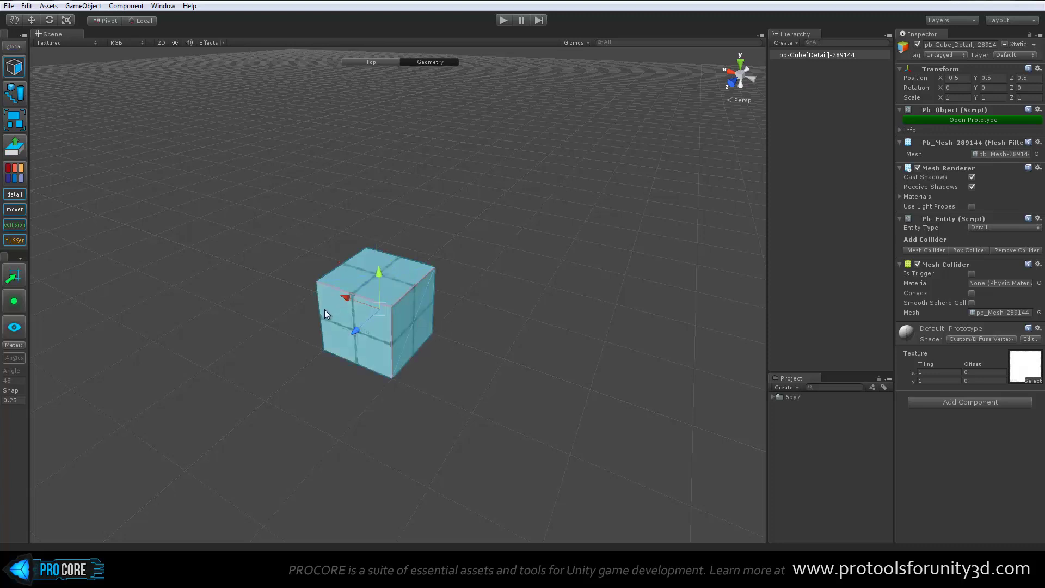
pyautogui.keyDown('shift'); pyautogui.click(410, 315); pyautogui.keyUp('shift')
pyautogui.click(412, 312)
# Select the cube's top face and move it upward to form a column about three blocks tall.
pyautogui.click(378, 272)
pyautogui.moveTo(472, 268); pyautogui.dragTo(482, 306, button='middle')
pyautogui.keyDown('alt'); pyautogui.moveTo(442, 317); pyautogui.dragTo(440, 304); pyautogui.keyUp('alt')
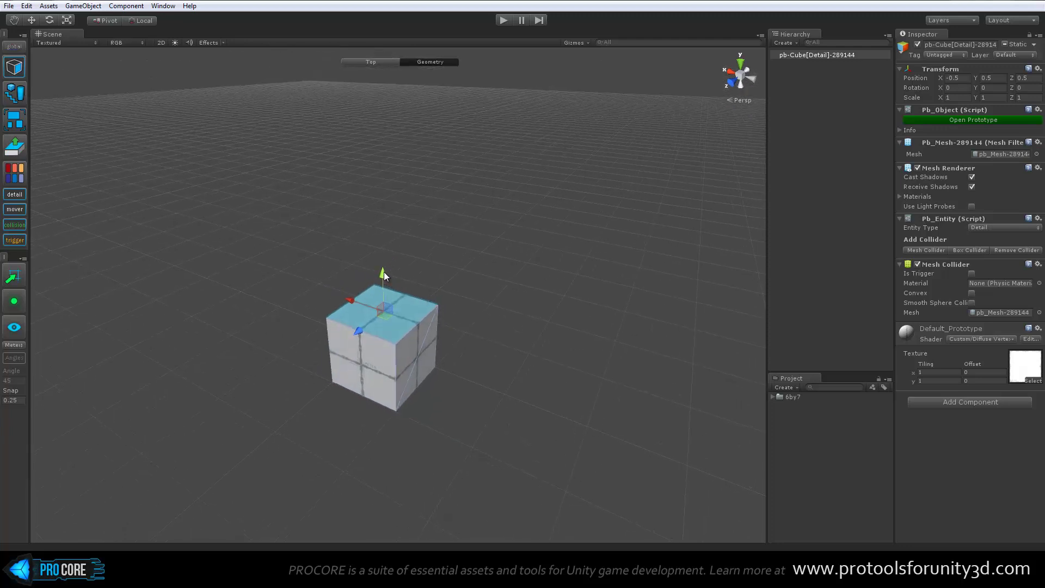
pyautogui.moveTo(384, 272); pyautogui.dragTo(399, 154)
pyautogui.keyDown('alt'); pyautogui.moveTo(467, 221); pyautogui.dragTo(400, 253); pyautogui.keyUp('alt')
pyautogui.moveTo(378, 197); pyautogui.dragTo(401, 190)
# Try scaling the column's top face, undo the change and return to the Move tool.
pyautogui.press('e')
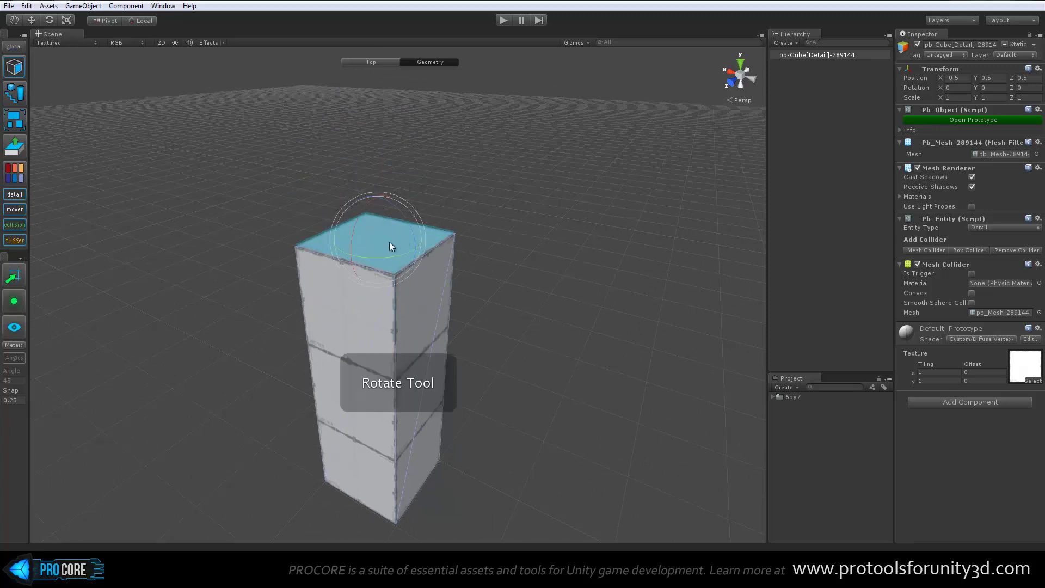
pyautogui.press('r')
pyautogui.moveTo(380, 244)
pyautogui.mouseDown()
pyautogui.moveTo(375, 274)
pyautogui.moveTo(378, 259)
pyautogui.mouseUp()
pyautogui.hotkey('ctrl', 'z')
pyautogui.press('w')
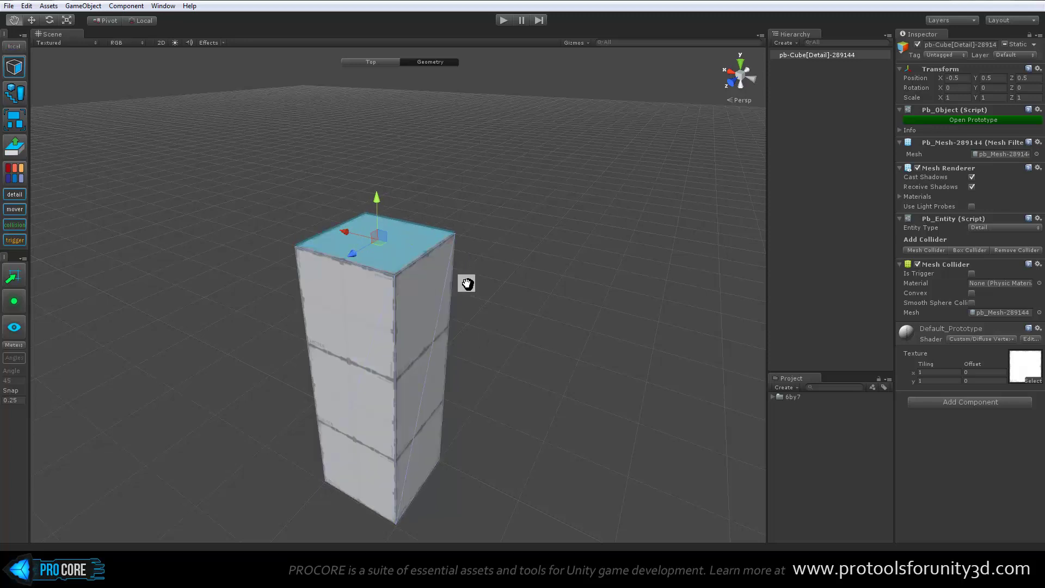
# Toggle between face and vertex selection on the column, finishing in vertex selection mode.
pyautogui.keyDown('alt'); pyautogui.moveTo(466, 282); pyautogui.dragTo(468, 272); pyautogui.keyUp('alt')
pyautogui.press('g')
pyautogui.press('g')
pyautogui.press('g')
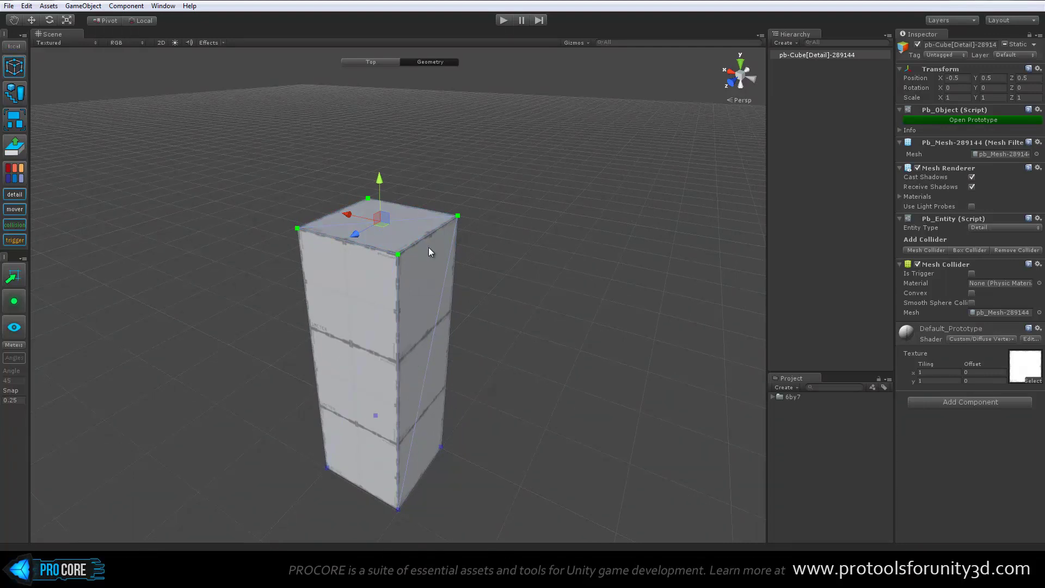
pyautogui.press('g')
pyautogui.press('g')
pyautogui.keyDown('alt'); pyautogui.moveTo(486, 355); pyautogui.dragTo(489, 288); pyautogui.keyUp('alt')
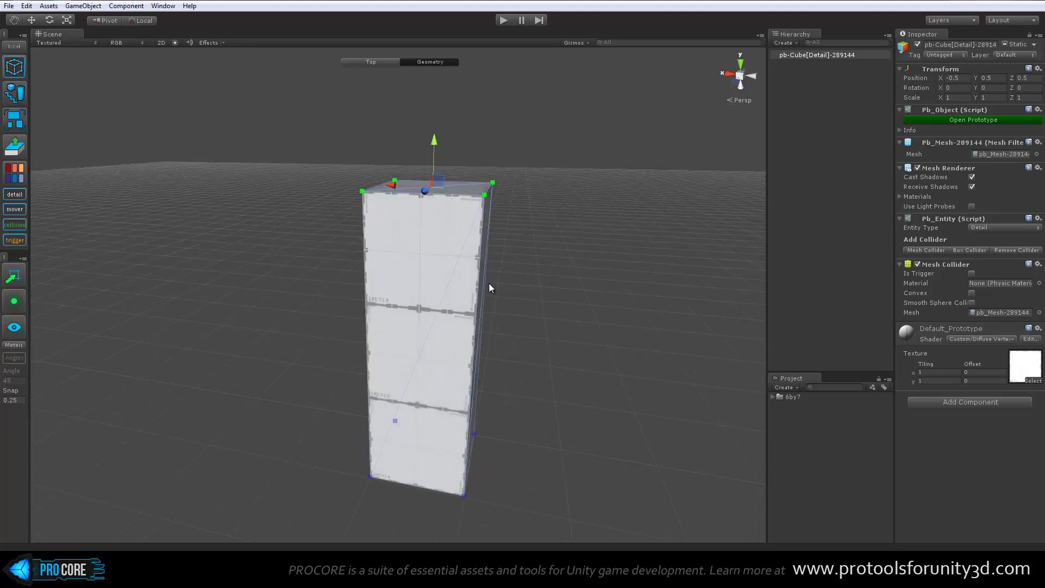
# Try lowering two vertices along one edge of the column's top and undo the move.
pyautogui.click(471, 218)
pyautogui.moveTo(414, 224); pyautogui.dragTo(419, 227)
pyautogui.keyDown('alt'); pyautogui.moveTo(474, 264); pyautogui.dragTo(447, 267); pyautogui.keyUp('alt')
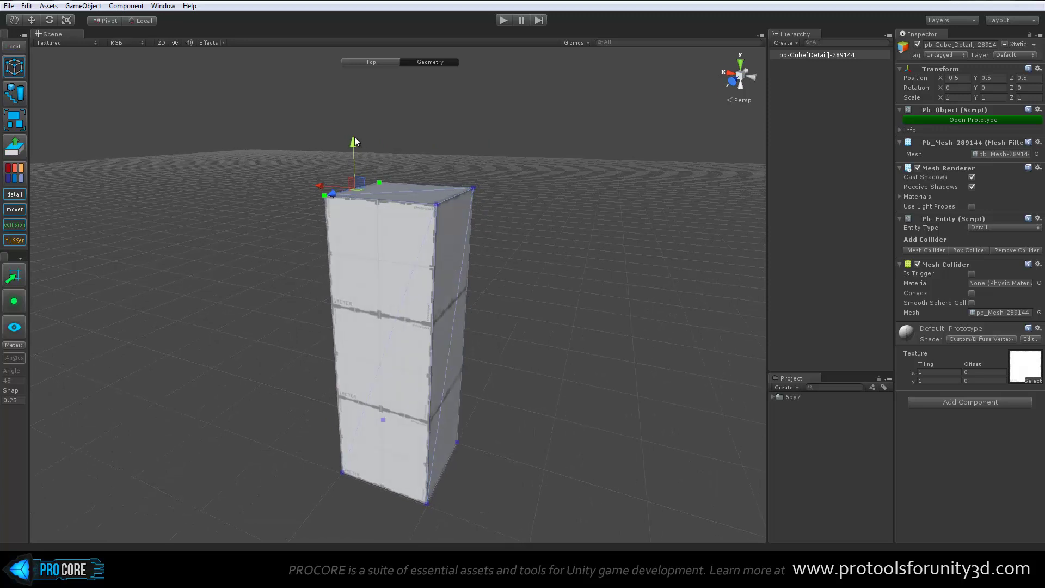
pyautogui.moveTo(353, 142); pyautogui.dragTo(365, 175)
pyautogui.hotkey('ctrl', 'z')
# Select the column's vertices by area and by face, ending with the four top vertices.
pyautogui.keyDown('alt'); pyautogui.moveTo(442, 239); pyautogui.dragTo(521, 182); pyautogui.keyUp('alt')
pyautogui.keyDown('shift'); pyautogui.moveTo(440, 230); pyautogui.dragTo(440, 231); pyautogui.keyUp('shift')
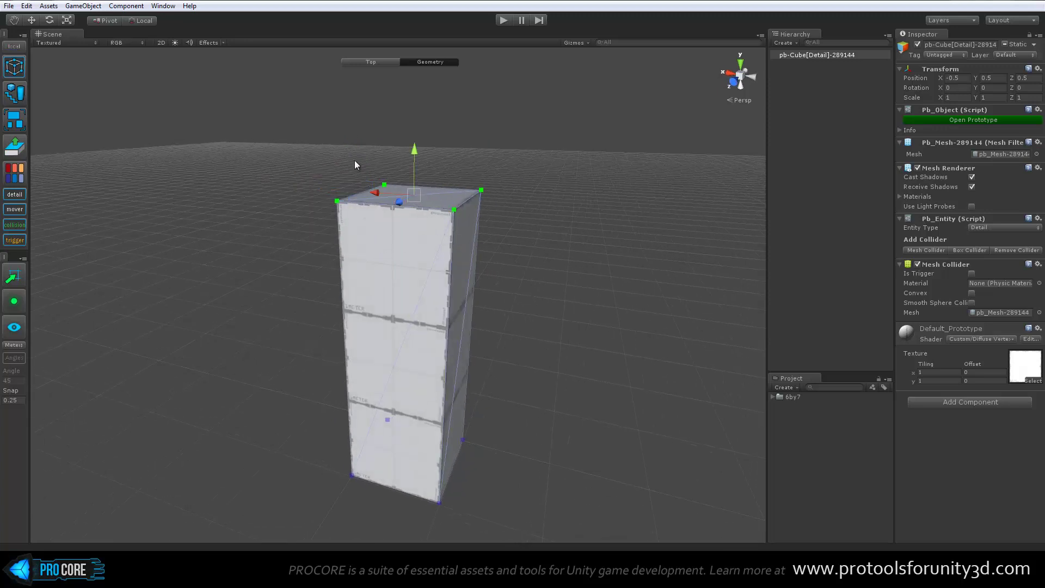
pyautogui.keyDown('shift'); pyautogui.moveTo(355, 155); pyautogui.dragTo(402, 202); pyautogui.keyUp('shift')
pyautogui.click(463, 247)
pyautogui.keyDown('alt'); pyautogui.moveTo(563, 286); pyautogui.dragTo(383, 294); pyautogui.keyUp('alt')
pyautogui.click(335, 254)
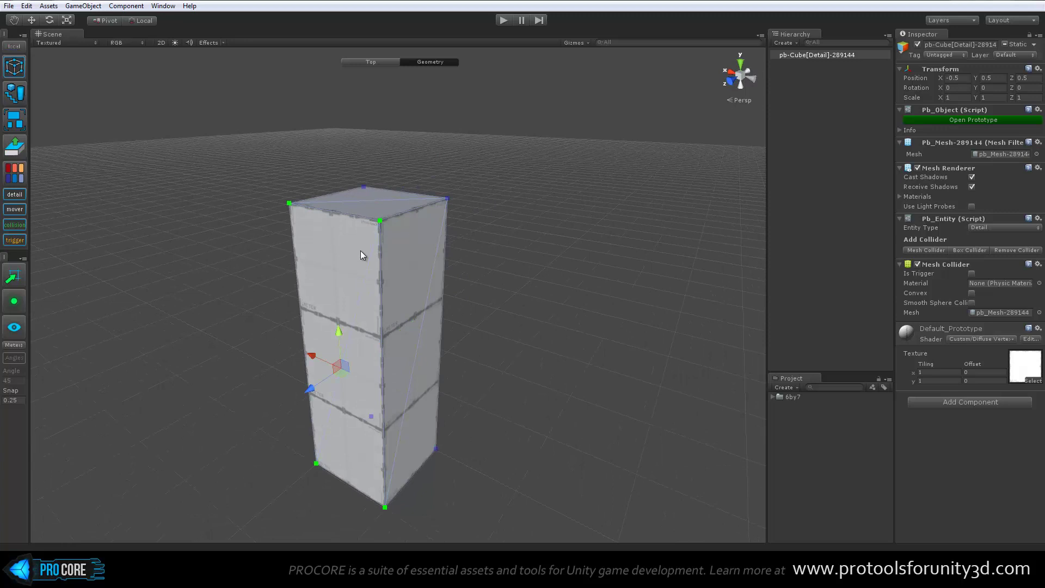
pyautogui.keyDown('shift'); pyautogui.click(368, 202); pyautogui.keyUp('shift')
pyautogui.click(362, 215)
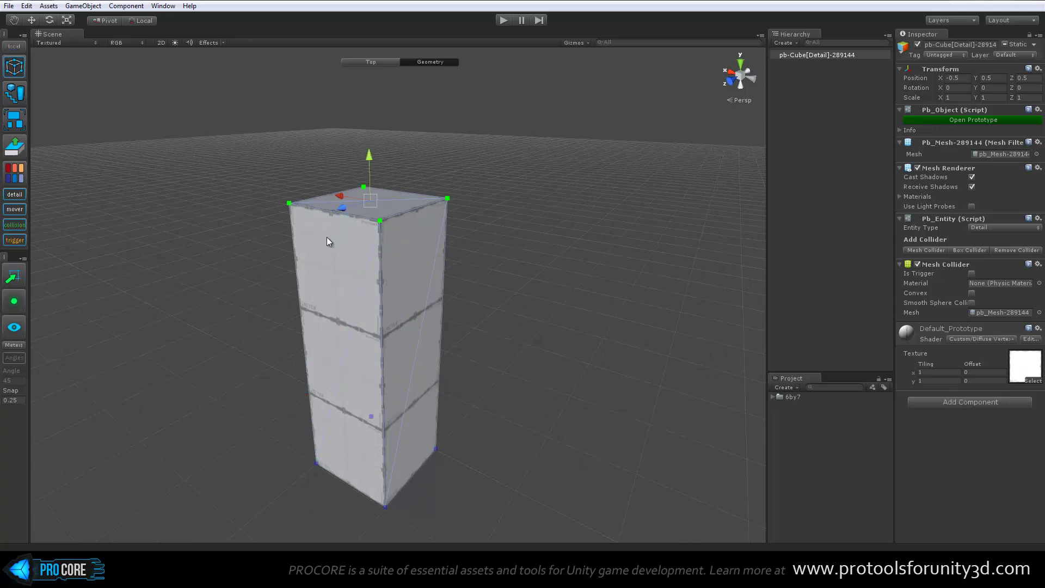
# Switch back to face selection and select all faces of the column.
pyautogui.scroll(-1, 460, 291)
pyautogui.press('h')
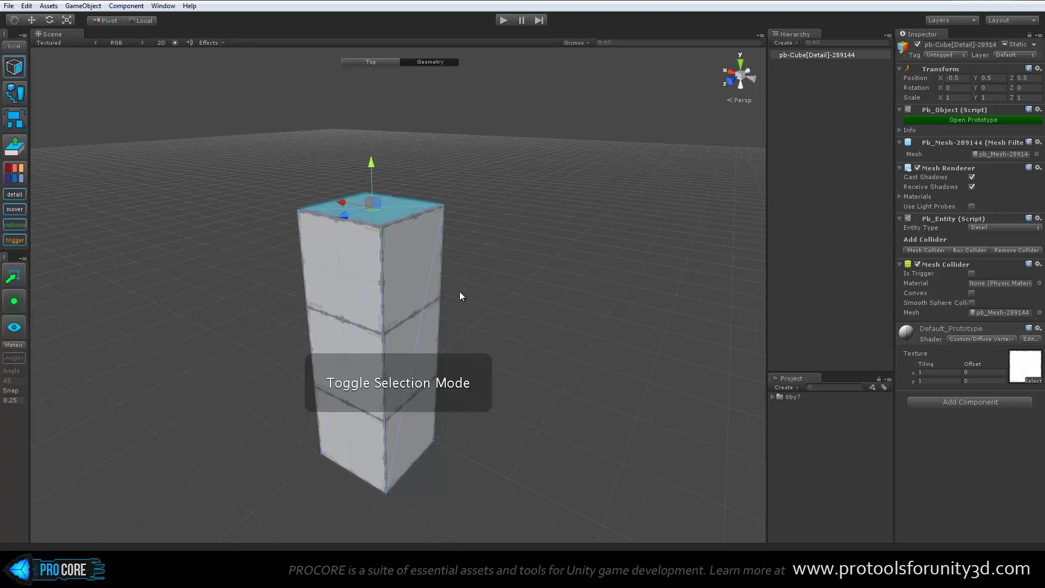
pyautogui.scroll(-2, 459, 292)
pyautogui.doubleClick(413, 375)
pyautogui.moveTo(452, 375)
pyautogui.keyDown('alt'); pyautogui.mouseDown()
pyautogui.moveTo(218, 224)
pyautogui.moveTo(429, 371)
pyautogui.moveTo(495, 402)
pyautogui.moveTo(463, 360)
pyautogui.mouseUp(); pyautogui.keyUp('alt')
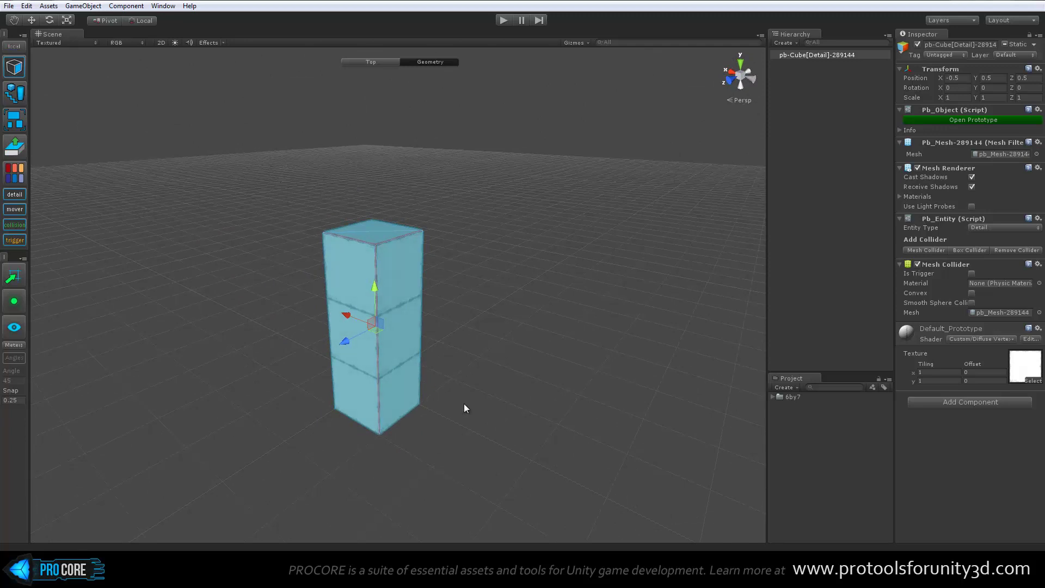
# Select only the column's top face and extrude it upward by about one block.
pyautogui.click(381, 237)
pyautogui.keyDown('alt'); pyautogui.moveTo(387, 236); pyautogui.dragTo(482, 325); pyautogui.keyUp('alt')
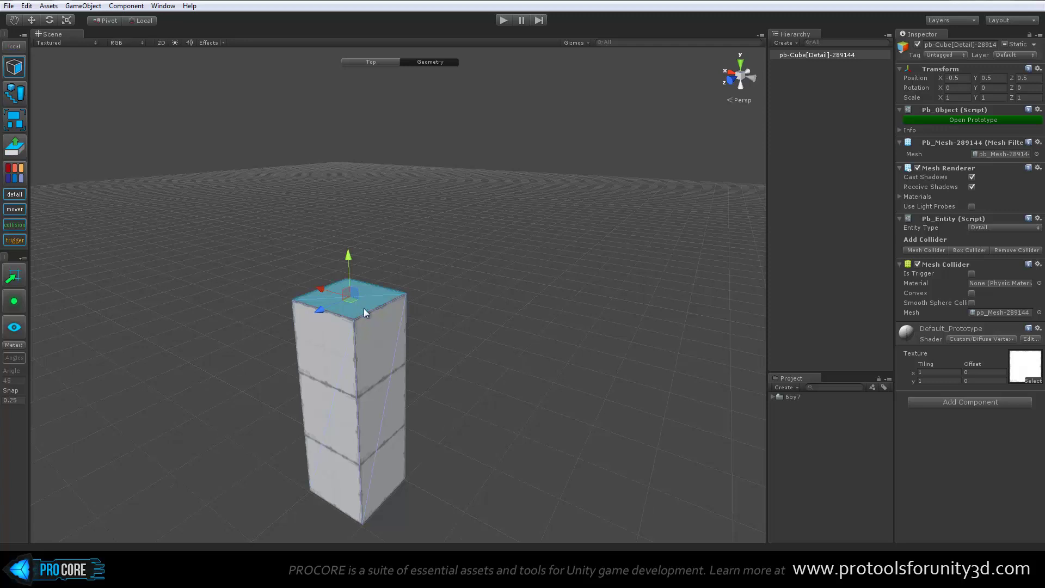
pyautogui.keyDown('shift'); pyautogui.click(387, 345); pyautogui.keyUp('shift')
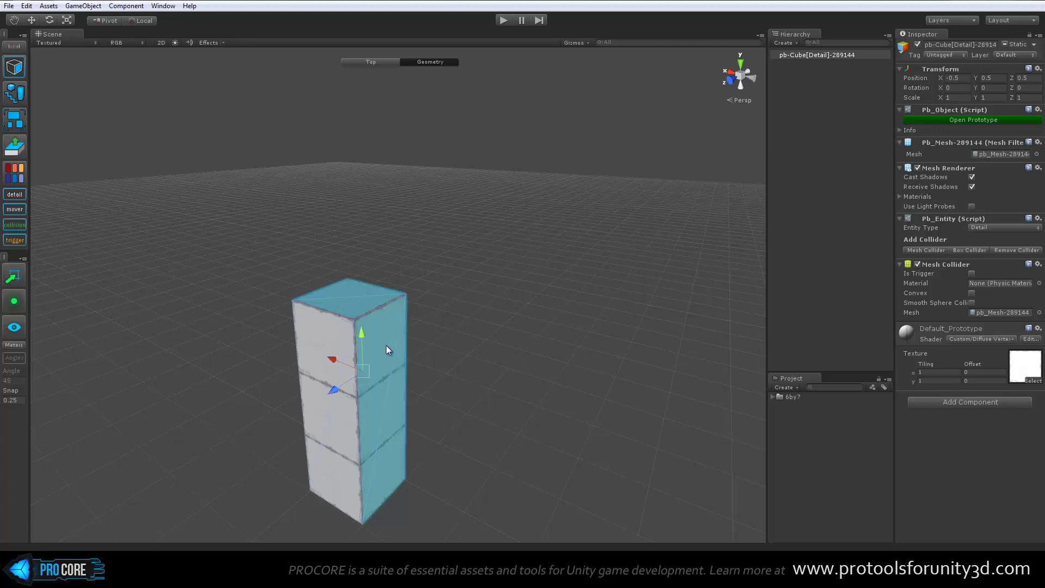
pyautogui.click(361, 296)
pyautogui.moveTo(446, 303); pyautogui.dragTo(449, 311, button='middle')
pyautogui.scroll(-3, 448, 312)
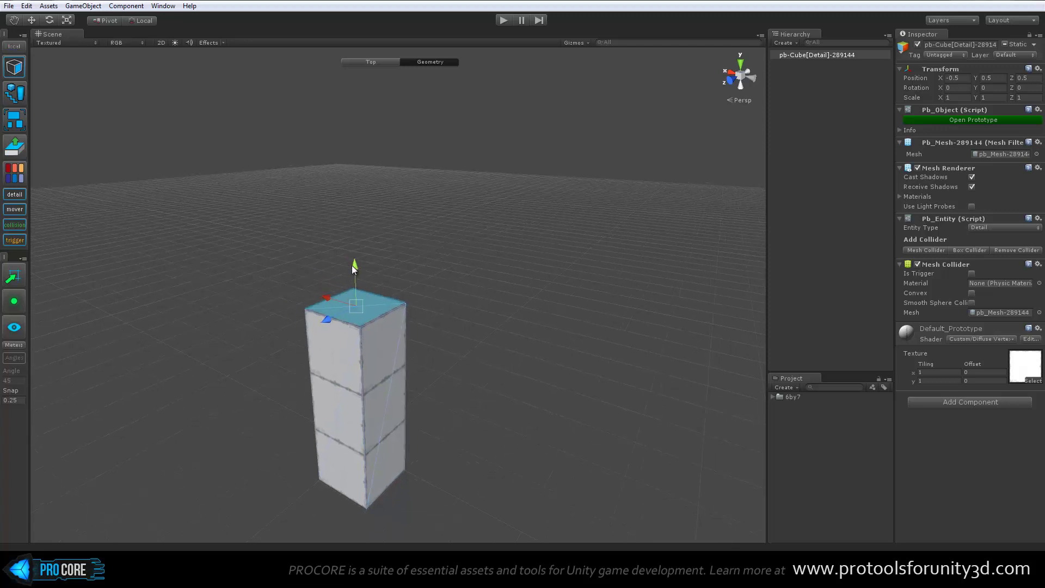
pyautogui.keyDown('shift'); pyautogui.moveTo(356, 267); pyautogui.dragTo(367, 204); pyautogui.keyUp('shift')
# Extrude a side face of the column's top block into a three-block arm and extrude the arm's end upward one block.
pyautogui.click(391, 265)
pyautogui.keyDown('shift'); pyautogui.moveTo(397, 292); pyautogui.dragTo(525, 339); pyautogui.keyUp('shift')
pyautogui.scroll(-2, 471, 322)
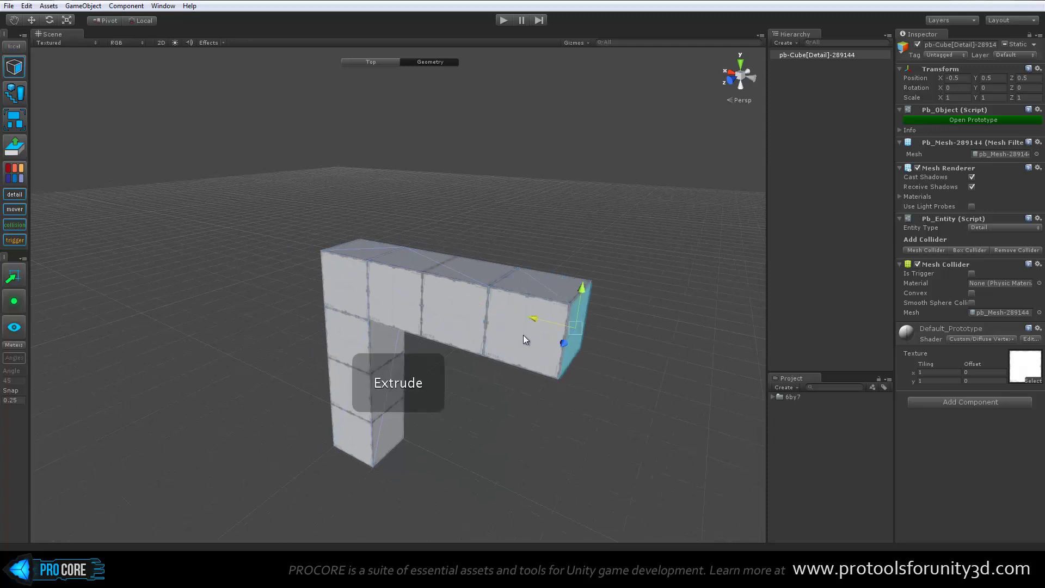
pyautogui.click(521, 289)
pyautogui.keyDown('shift'); pyautogui.moveTo(556, 215); pyautogui.dragTo(491, 301); pyautogui.keyUp('shift')
# Extrude the raised end block's top face inward by scaling and extrude the smaller face upward into a narrow neck.
pyautogui.press('r')
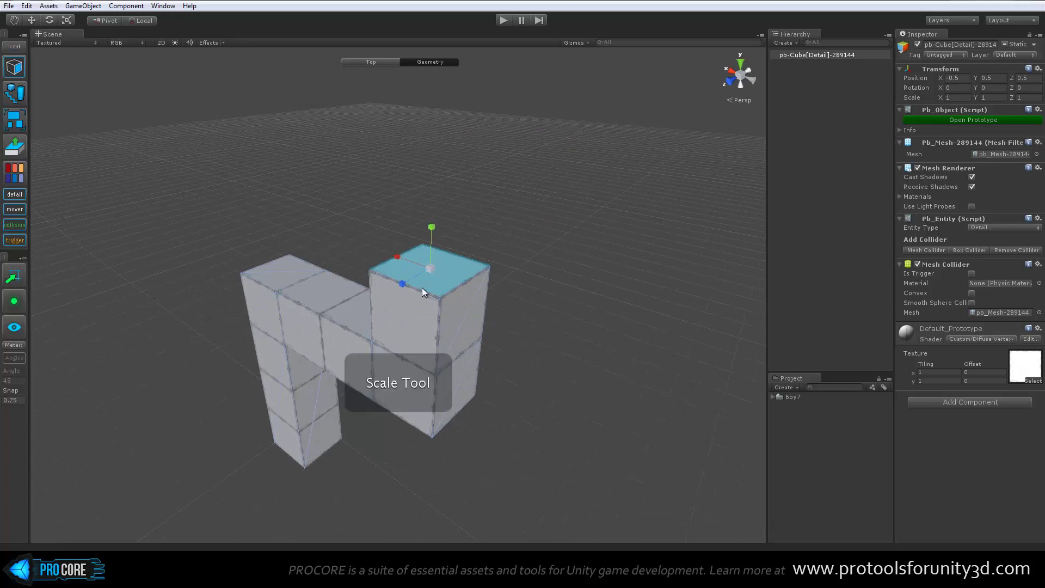
pyautogui.keyDown('shift'); pyautogui.moveTo(429, 269); pyautogui.dragTo(433, 281); pyautogui.keyUp('shift')
pyautogui.press('w')
pyautogui.keyDown('shift'); pyautogui.moveTo(439, 212); pyautogui.dragTo(440, 83); pyautogui.keyUp('shift')
# Flare the neck's top face outward and extrude it upward into a wide box-shaped head.
pyautogui.press('r')
pyautogui.press('w')
pyautogui.moveTo(469, 208); pyautogui.dragTo(449, 332, button='middle')
pyautogui.keyDown('shift'); pyautogui.moveTo(416, 256); pyautogui.dragTo(420, 168); pyautogui.keyUp('shift')
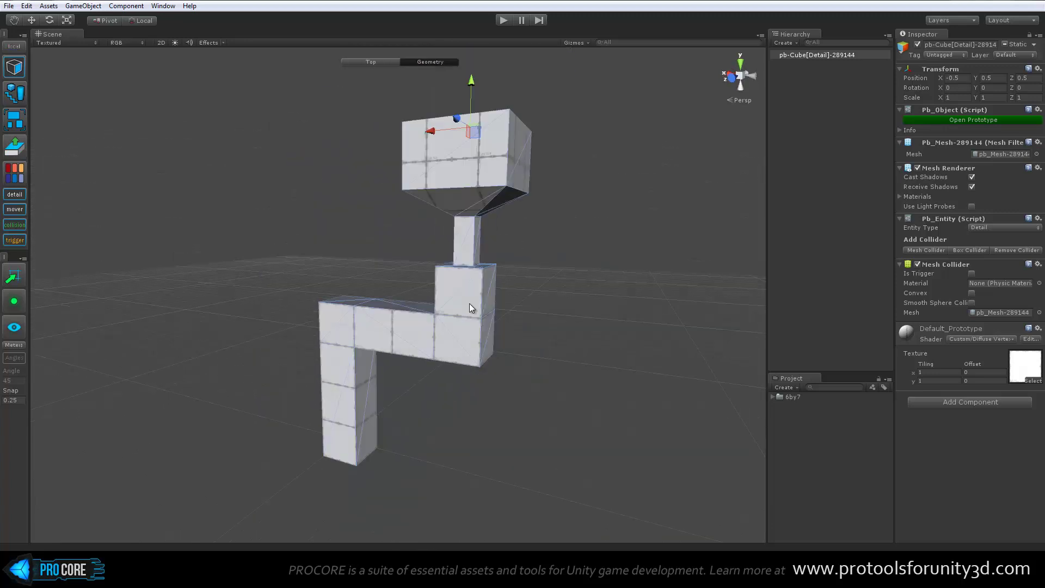
# Switch to vertex selection and extrude the top block's face opposite the arm outward by about two blocks.
pyautogui.press('h')
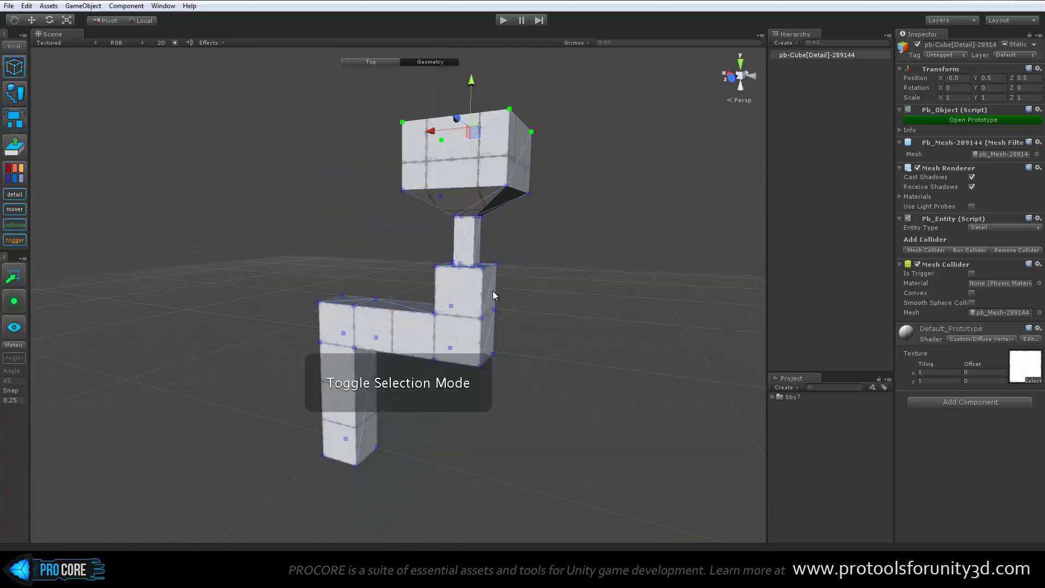
pyautogui.click(492, 289)
pyautogui.scroll(7, 368, 279)
pyautogui.keyDown('alt'); pyautogui.moveTo(368, 279); pyautogui.dragTo(211, 330); pyautogui.keyUp('alt')
pyautogui.scroll(-3, 350, 312)
pyautogui.keyDown('alt'); pyautogui.moveTo(350, 310); pyautogui.dragTo(322, 282); pyautogui.keyUp('alt')
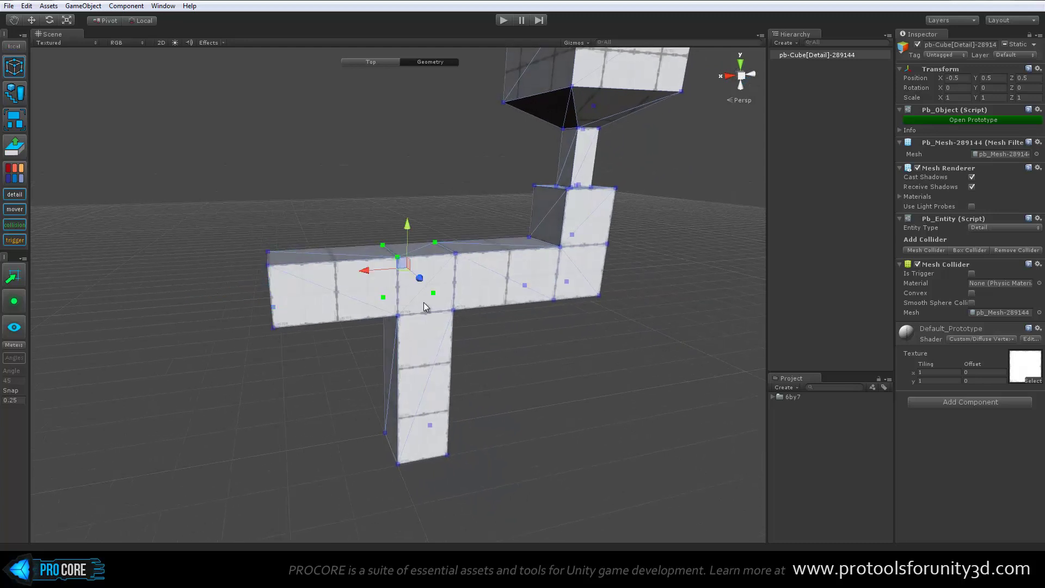
# Lengthen the opposite arm by about one block and extrude the top of its end block upward one block.
pyautogui.click(273, 297)
pyautogui.keyDown('shift'); pyautogui.moveTo(236, 304); pyautogui.dragTo(232, 329); pyautogui.keyUp('shift')
pyautogui.click(322, 303)
pyautogui.click(324, 288)
pyautogui.keyDown('shift'); pyautogui.moveTo(286, 308); pyautogui.dragTo(227, 330); pyautogui.keyUp('shift')
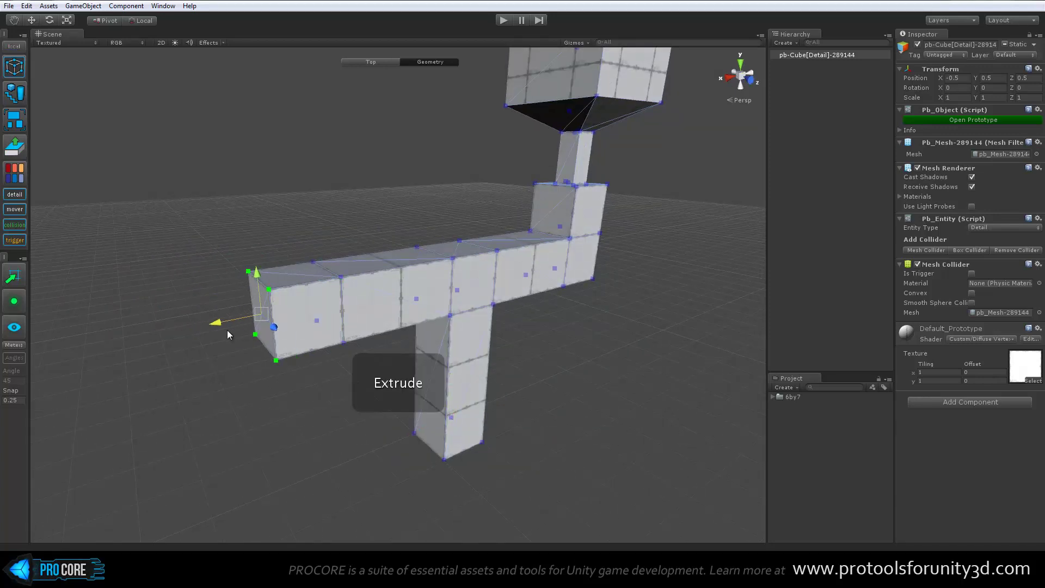
pyautogui.click(289, 276)
pyautogui.keyDown('shift'); pyautogui.moveTo(290, 245); pyautogui.dragTo(283, 170); pyautogui.keyUp('shift')
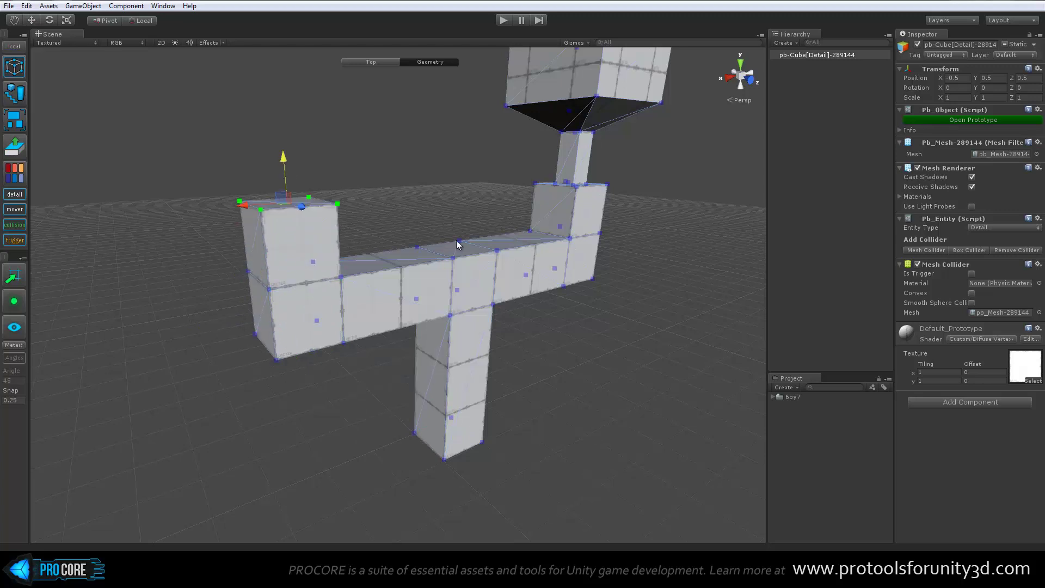
# Leave geometry editing, toggle it on once more and return to top-level editing.
pyautogui.keyDown('alt'); pyautogui.moveTo(457, 244); pyautogui.dragTo(450, 259); pyautogui.keyUp('alt')
pyautogui.press('Escape')
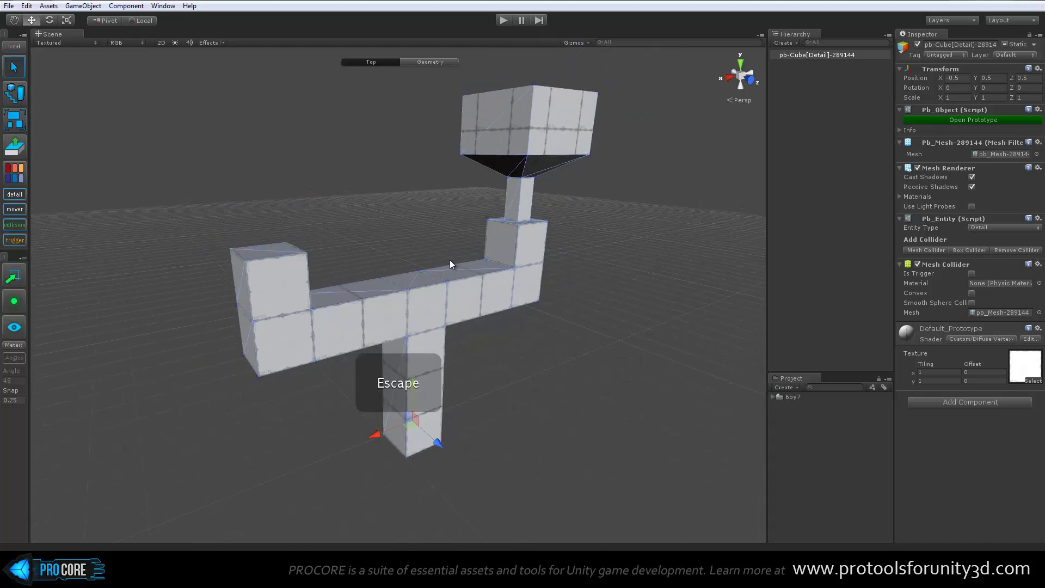
pyautogui.click(431, 62)
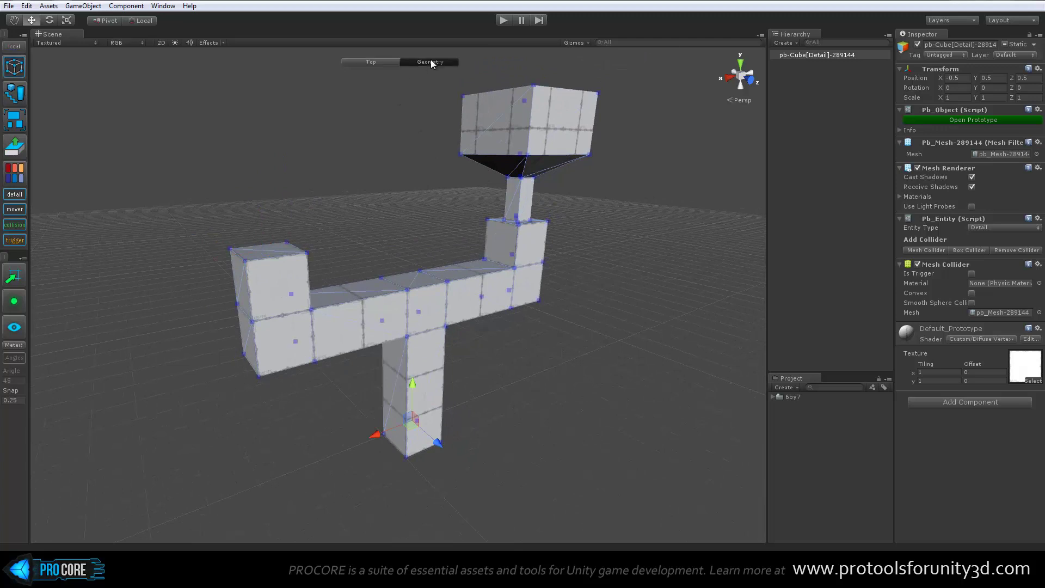
pyautogui.click(378, 62)
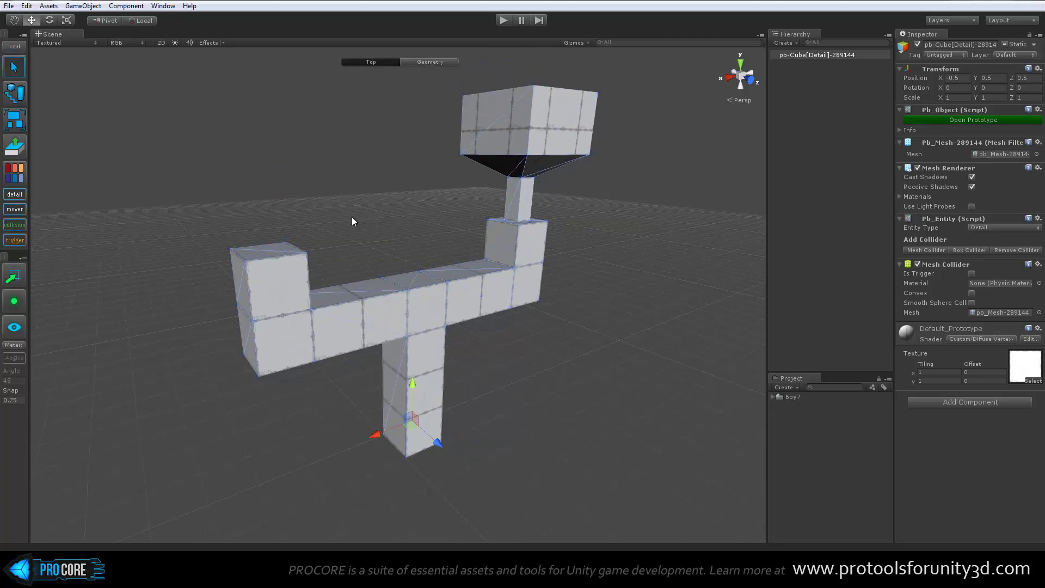
# Delete the extruded block figure from the scene.
pyautogui.press('Delete')
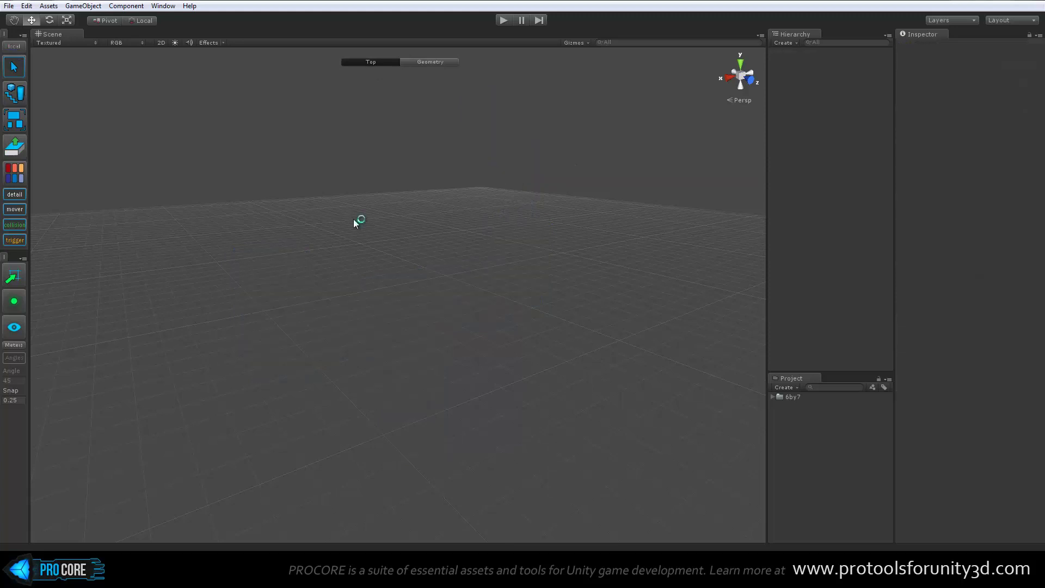
pyautogui.press('q')
pyautogui.press('w')
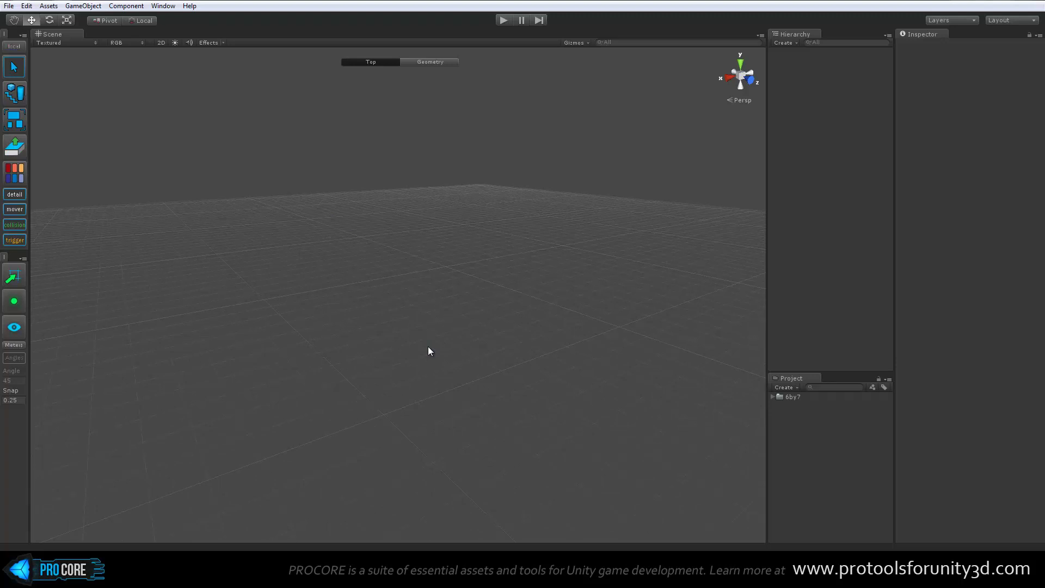
# Start the shape builder with a cube preview and center the preview in the current view.
pyautogui.hotkey('ctrl', 'shift', 'k')
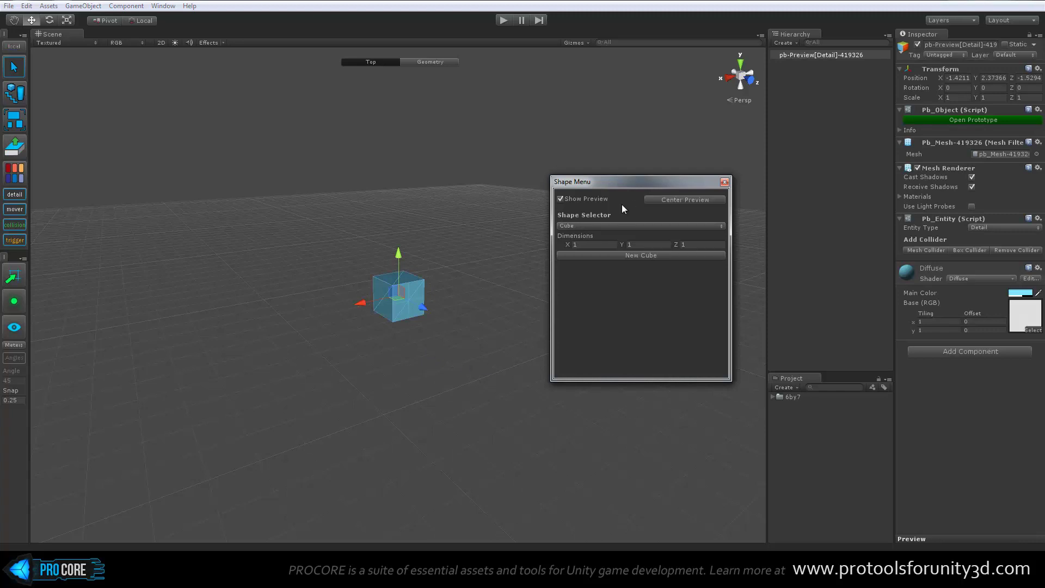
pyautogui.moveTo(448, 318); pyautogui.dragTo(394, 364, button='middle')
pyautogui.keyDown('alt'); pyautogui.moveTo(393, 365); pyautogui.dragTo(373, 389); pyautogui.keyUp('alt')
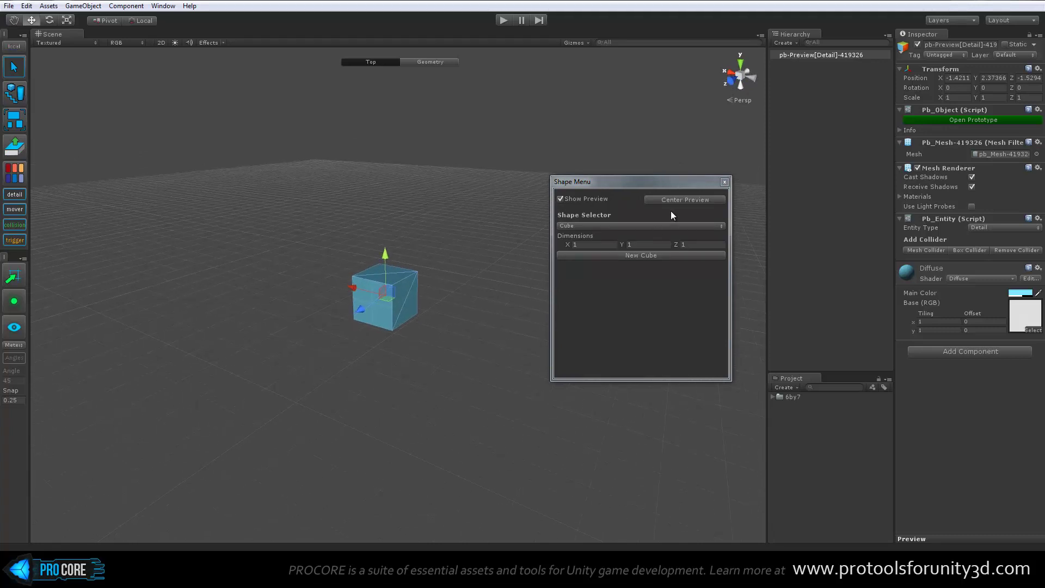
pyautogui.click(687, 199)
pyautogui.moveTo(414, 348); pyautogui.dragTo(373, 289, button='middle')
pyautogui.click(705, 200)
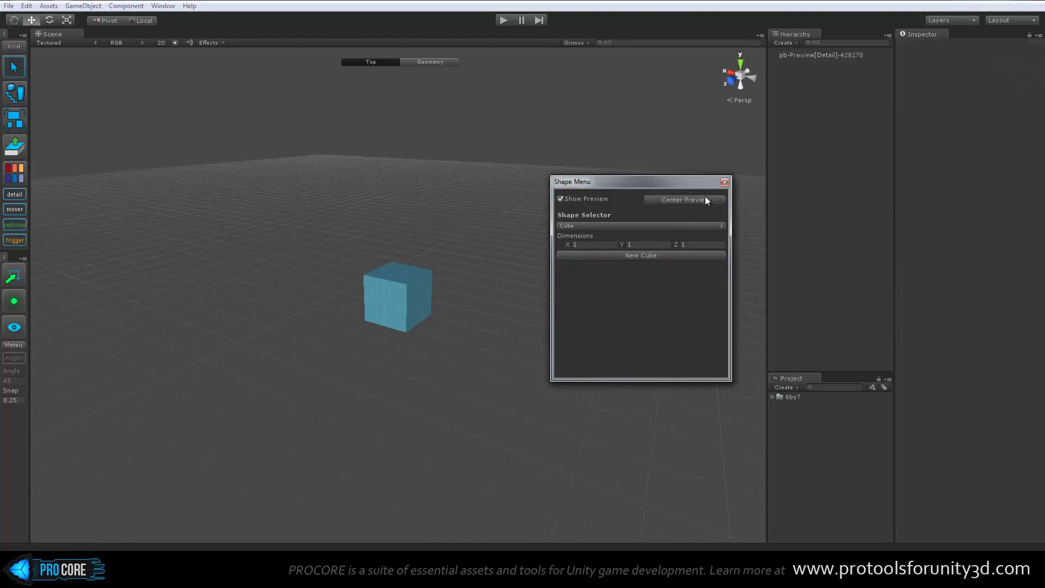
# Switch the previewed shape to Stair with Platforms Only on, and inspect it from several angles.
pyautogui.click(621, 226)
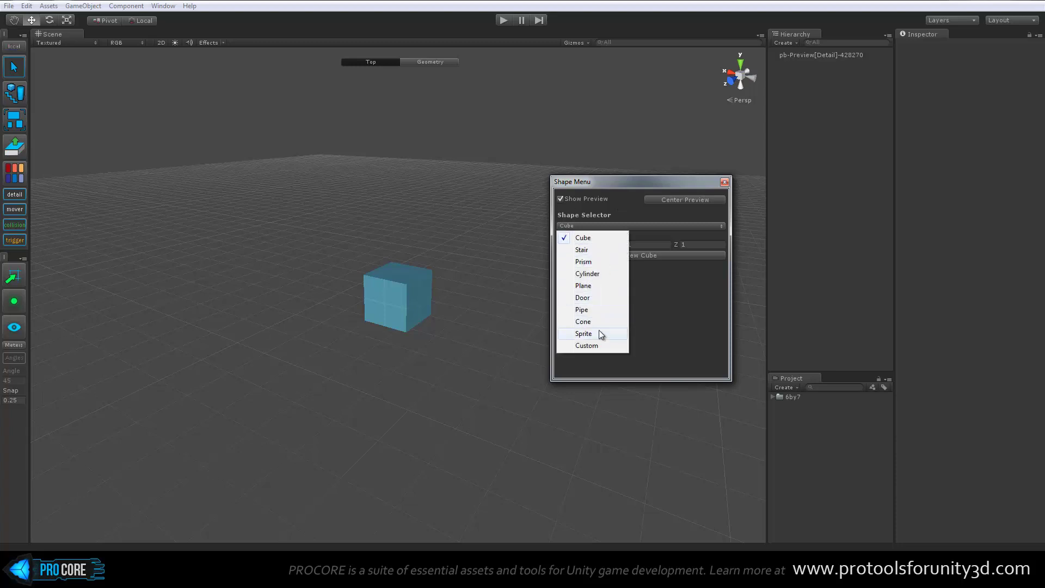
pyautogui.click(602, 251)
pyautogui.keyDown('alt'); pyautogui.moveTo(468, 302); pyautogui.dragTo(508, 330); pyautogui.keyUp('alt')
pyautogui.click(642, 275)
pyautogui.keyDown('alt'); pyautogui.moveTo(422, 323); pyautogui.dragTo(569, 270); pyautogui.keyUp('alt')
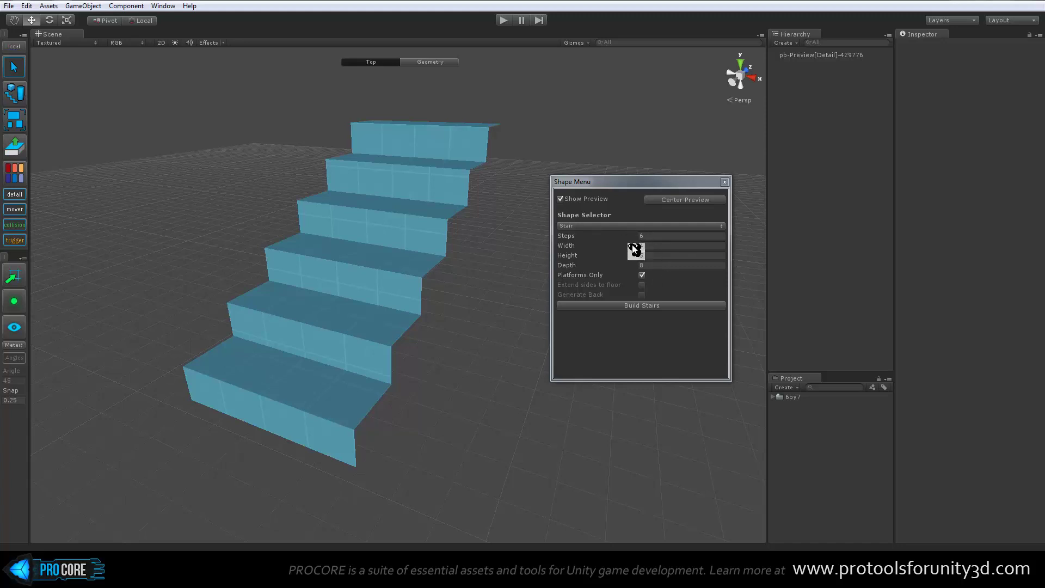
# Turn Platforms Only off, try the Extend sides to floor and Generate Back options, and turn Platforms Only on again.
pyautogui.click(642, 275)
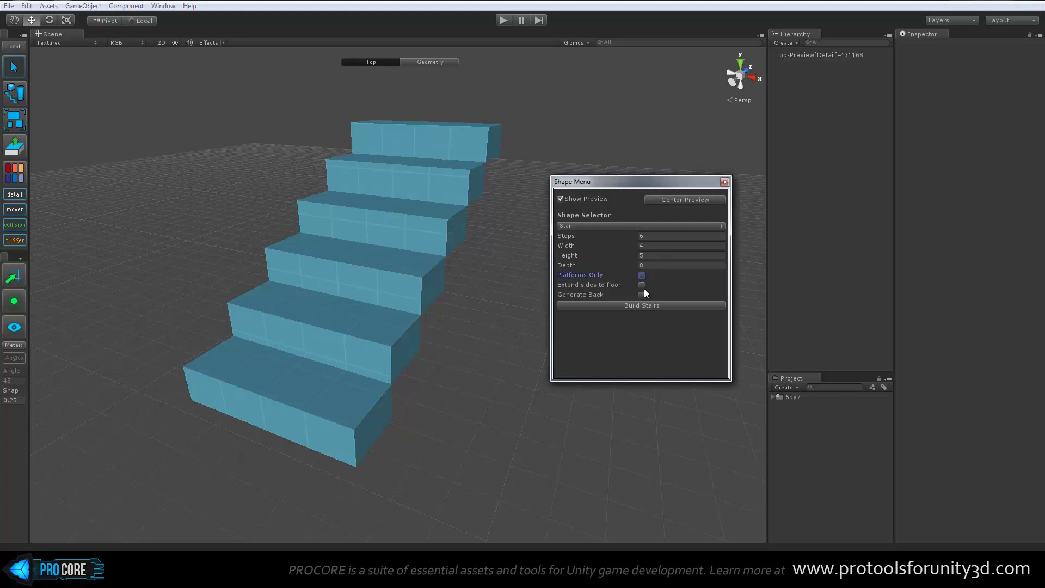
pyautogui.click(642, 284)
pyautogui.click(642, 295)
pyautogui.click(642, 275)
# Build the platforms-only staircase with 6 steps, width 4, height 5 and depth 8, and close the shape builder.
pyautogui.click(625, 225)
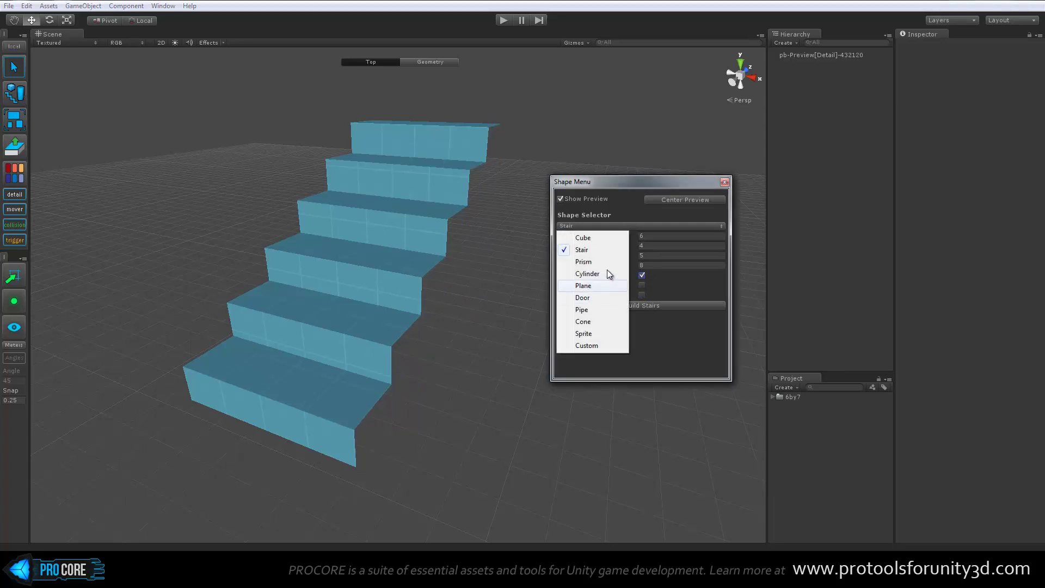
pyautogui.click(629, 182)
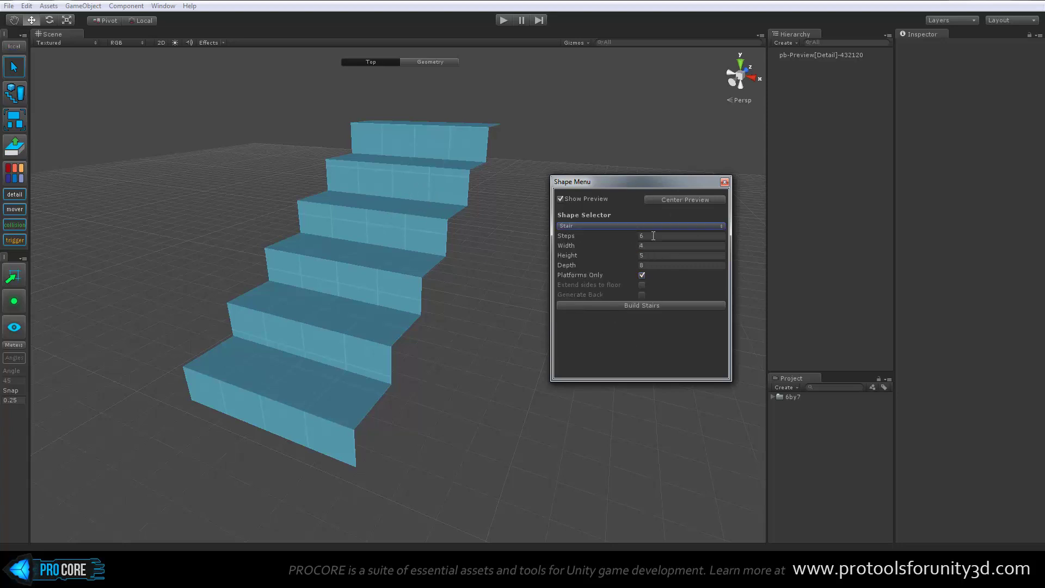
pyautogui.click(650, 306)
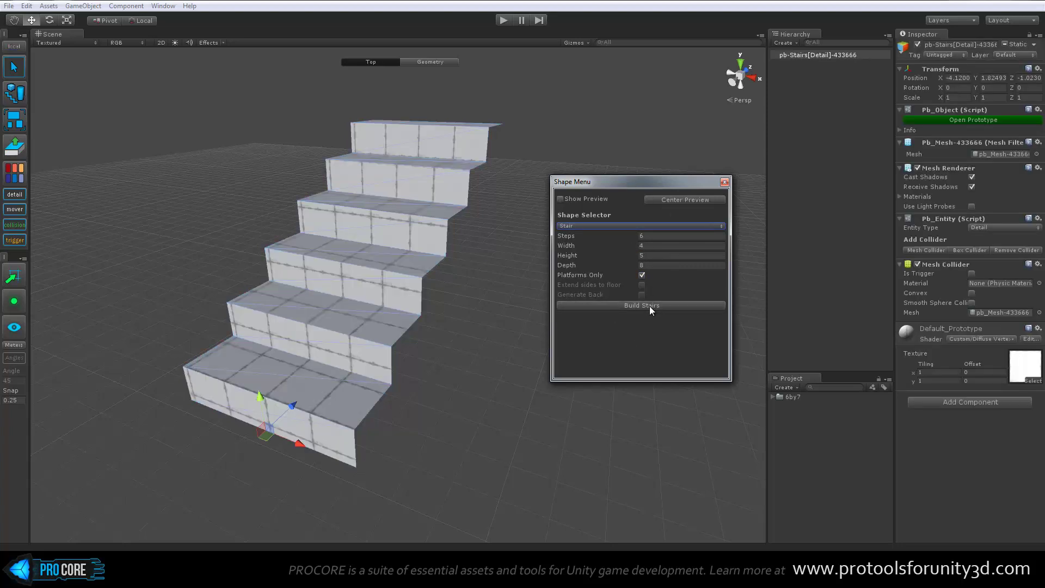
pyautogui.click(725, 182)
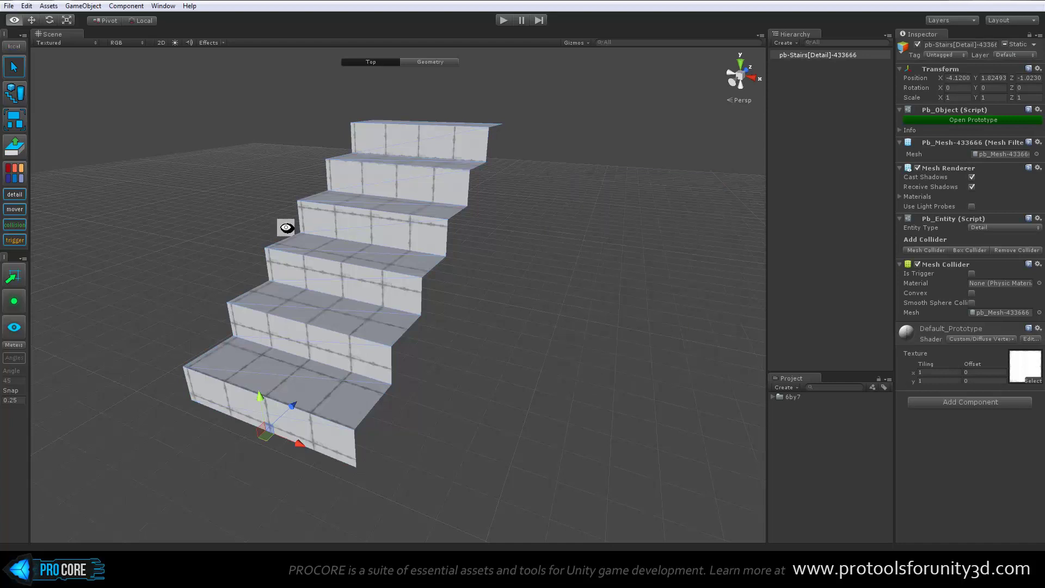
# Enter geometry editing on the stairs and raise the topmost tread.
pyautogui.keyDown('alt'); pyautogui.moveTo(284, 227); pyautogui.dragTo(478, 271); pyautogui.keyUp('alt')
pyautogui.press('g')
pyautogui.click(435, 309)
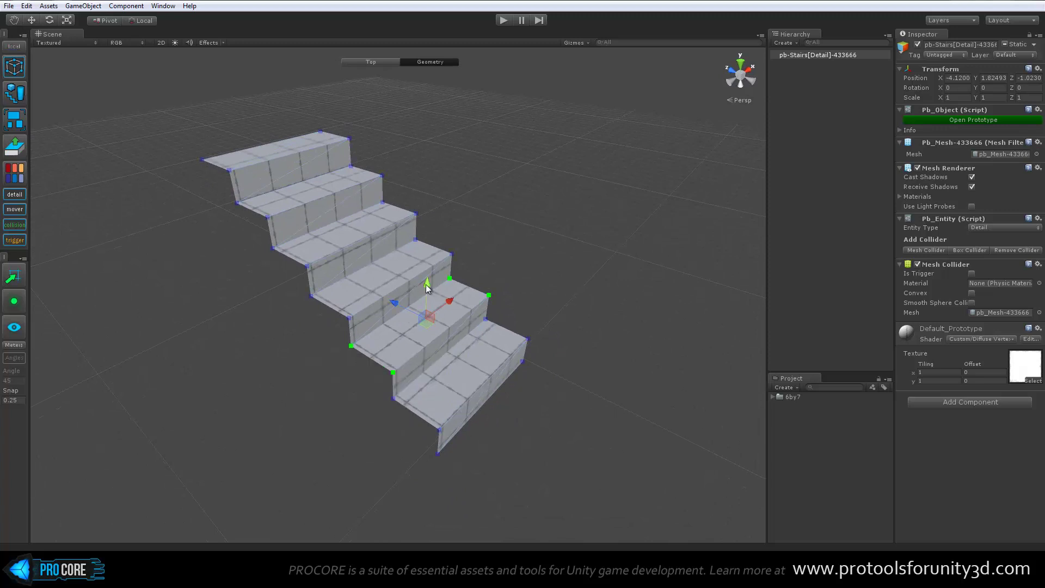
pyautogui.moveTo(390, 292)
pyautogui.keyDown('alt'); pyautogui.mouseDown()
pyautogui.moveTo(333, 264)
pyautogui.moveTo(393, 295)
pyautogui.mouseUp(); pyautogui.keyUp('alt')
pyautogui.click(341, 220)
pyautogui.keyDown('alt'); pyautogui.moveTo(331, 146); pyautogui.dragTo(330, 141); pyautogui.keyUp('alt')
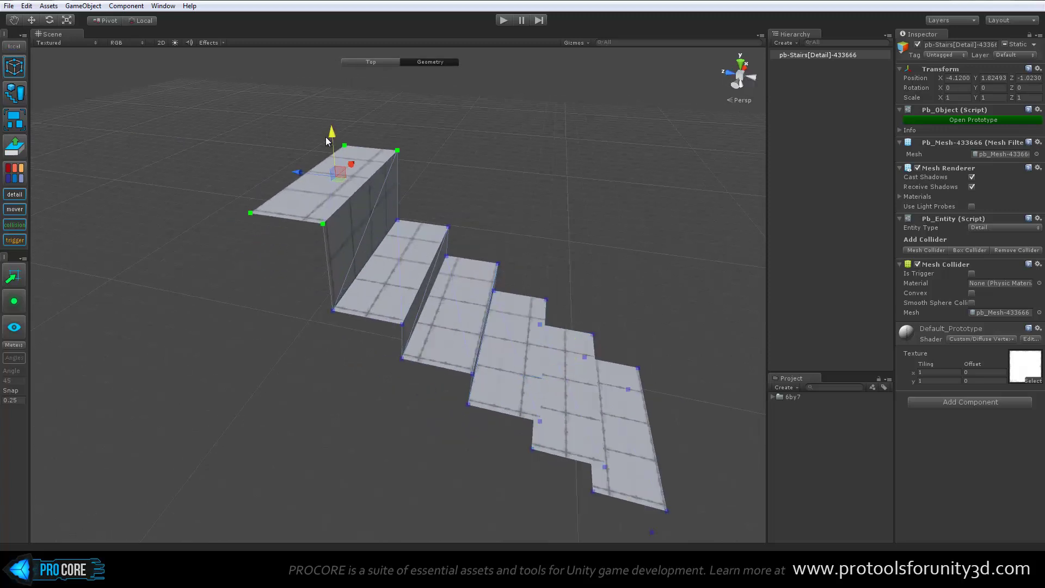
# Switch to face selection, extrude the top tread upward, and extrude the riser below the second-highest tread outward.
pyautogui.press('h')
pyautogui.keyDown('alt'); pyautogui.moveTo(302, 204); pyautogui.dragTo(336, 260); pyautogui.keyUp('alt')
pyautogui.keyDown('shift'); pyautogui.moveTo(354, 182); pyautogui.dragTo(381, 253); pyautogui.keyUp('shift')
pyautogui.click(398, 282)
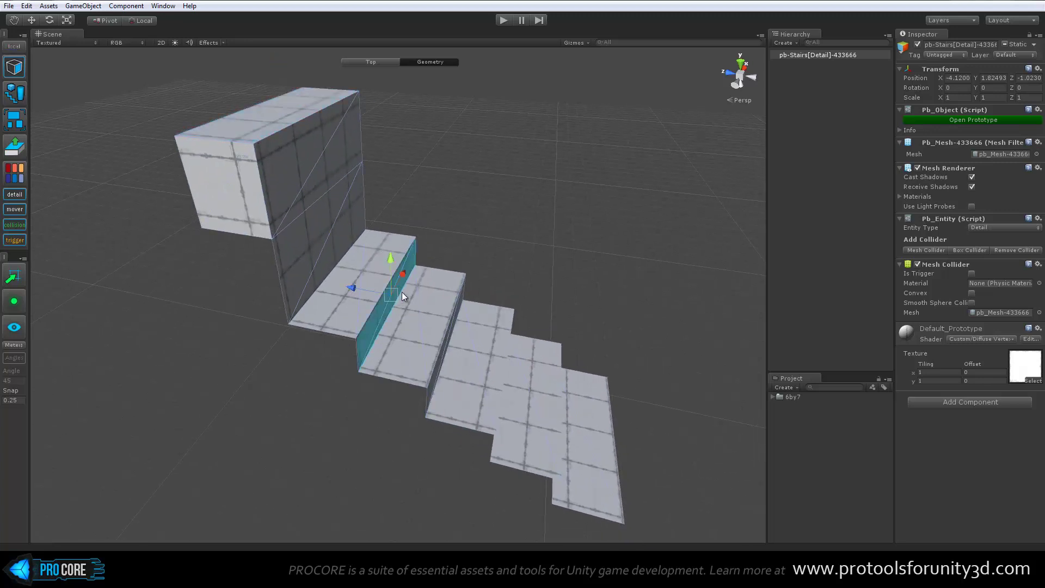
pyautogui.keyDown('shift'); pyautogui.moveTo(399, 290); pyautogui.dragTo(482, 238); pyautogui.keyUp('shift')
# Leave geometry editing and delete the stairs.
pyautogui.keyDown('alt'); pyautogui.moveTo(507, 277); pyautogui.dragTo(459, 341); pyautogui.keyUp('alt')
pyautogui.scroll(-3, 515, 332)
pyautogui.press('Escape')
pyautogui.press('Delete')
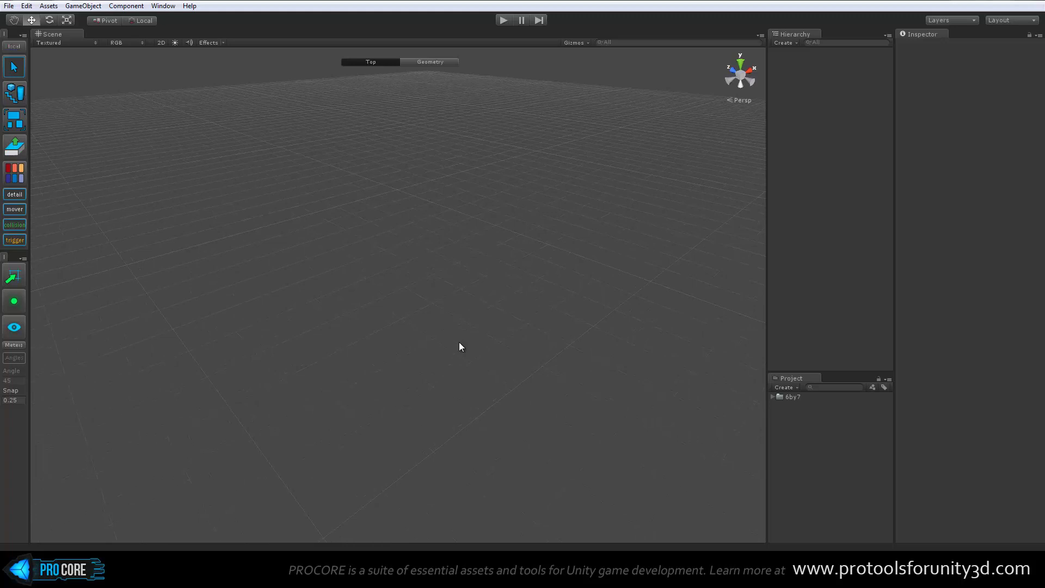
# Create a new cube, set its position to X 0, Y 0, Z 0, and frame it in the view.
pyautogui.hotkey('ctrl', 'k')
pyautogui.moveTo(450, 341)
pyautogui.keyDown('alt'); pyautogui.mouseDown()
pyautogui.moveTo(417, 338)
pyautogui.moveTo(435, 335)
pyautogui.mouseUp(); pyautogui.keyUp('alt')
pyautogui.write('0')
pyautogui.press('Tab')
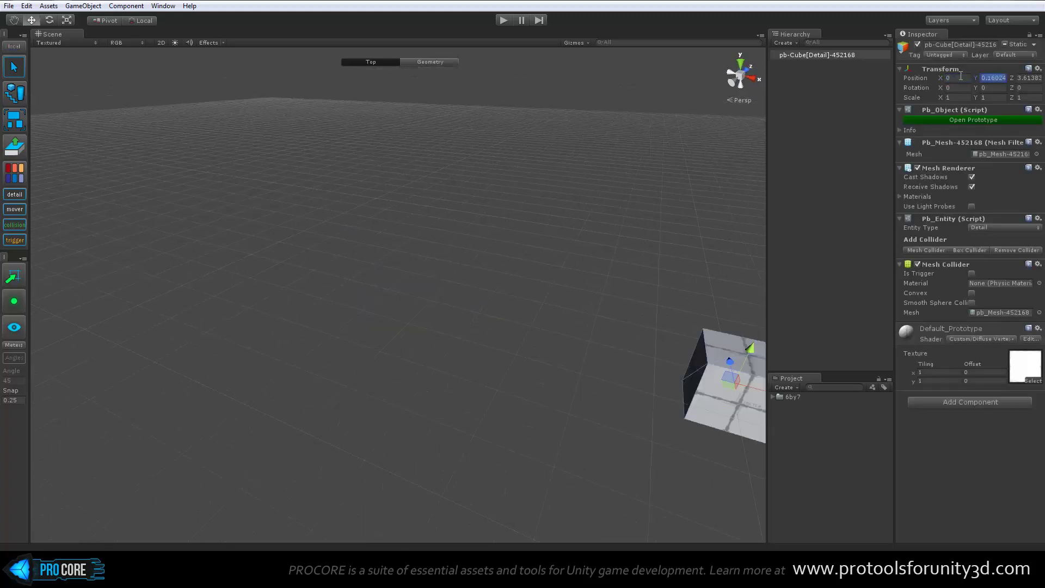
pyautogui.write('0')
pyautogui.press('Tab')
pyautogui.write('0')
pyautogui.write('f')
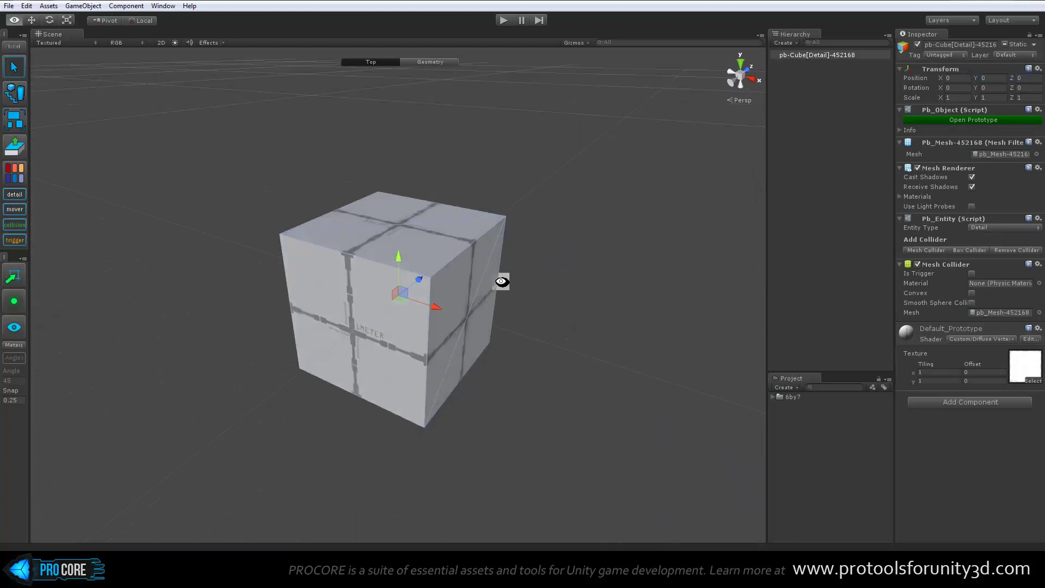
# Move the cube to position X 0.5, Y 0.5, Z -0.5 so that it sits on the grid.
pyautogui.moveTo(399, 256); pyautogui.dragTo(398, 210)
pyautogui.keyDown('alt'); pyautogui.moveTo(471, 250); pyautogui.dragTo(471, 305); pyautogui.keyUp('alt')
pyautogui.moveTo(396, 259); pyautogui.dragTo(426, 314)
pyautogui.hotkey('ctrl', 'z')
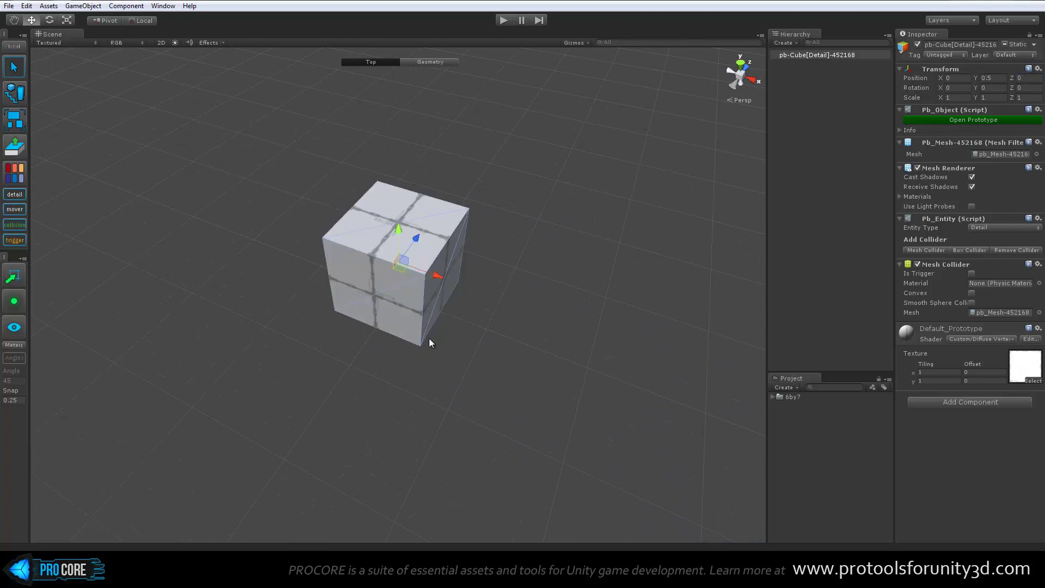
pyautogui.moveTo(399, 270); pyautogui.dragTo(430, 318)
# Enter geometry editing and pull the cube's positive X face outward into a bar about five blocks long.
pyautogui.keyDown('alt'); pyautogui.moveTo(579, 366); pyautogui.dragTo(441, 351); pyautogui.keyUp('alt')
pyautogui.press('g')
pyautogui.click(423, 271)
pyautogui.scroll(-3, 490, 337)
pyautogui.moveTo(579, 417); pyautogui.dragTo(524, 366, button='middle')
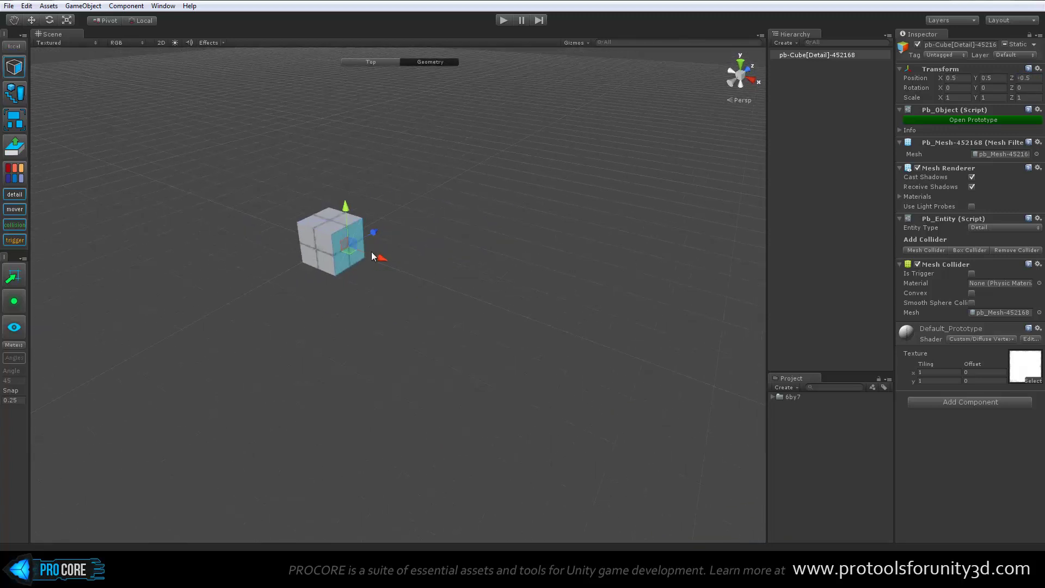
pyautogui.moveTo(374, 259); pyautogui.dragTo(561, 329)
# Pull the bar's long side face outward to form a slab about 5 by 5 blocks, and leave geometry editing.
pyautogui.click(464, 319)
pyautogui.keyDown('alt'); pyautogui.moveTo(464, 319); pyautogui.dragTo(381, 327); pyautogui.keyUp('alt')
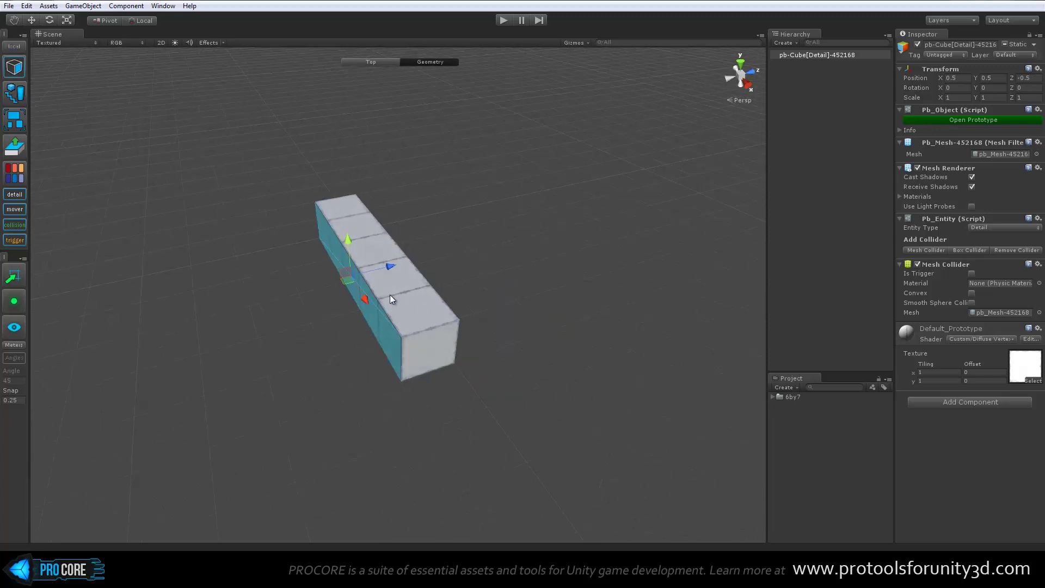
pyautogui.moveTo(390, 272); pyautogui.dragTo(514, 322)
pyautogui.press('Escape')
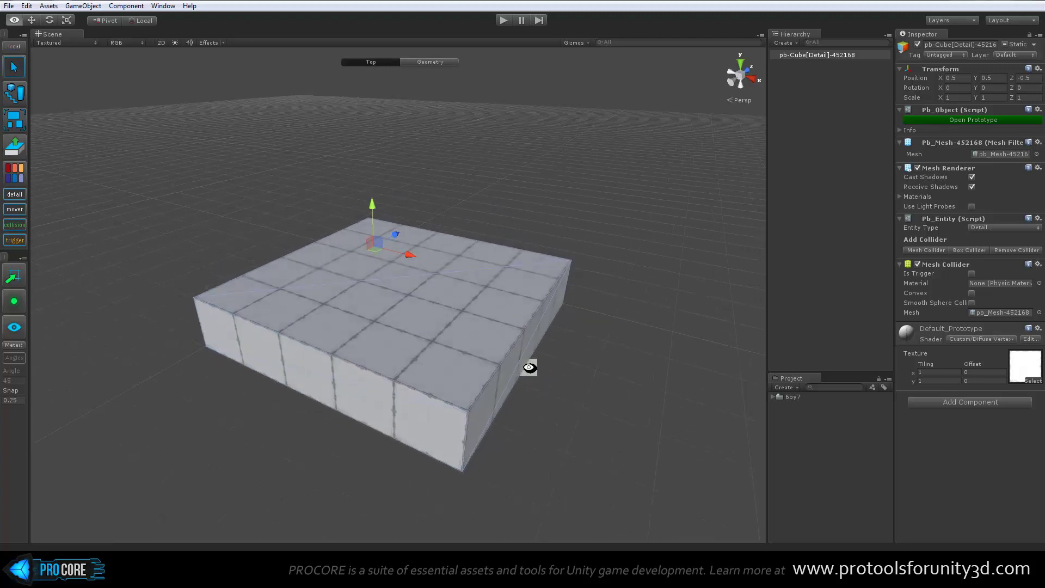
# Duplicate the slab and move the copy up one block to Y 1.5.
pyautogui.keyDown('alt'); pyautogui.moveTo(532, 364); pyautogui.dragTo(490, 378); pyautogui.keyUp('alt')
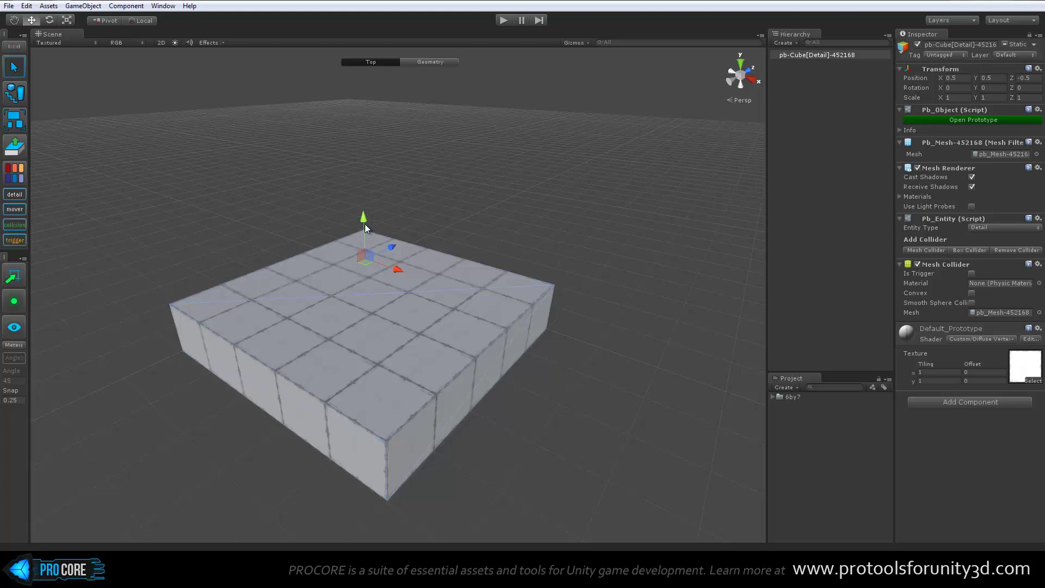
pyautogui.hotkey('ctrl', 'd')
pyautogui.moveTo(365, 227); pyautogui.dragTo(377, 187)
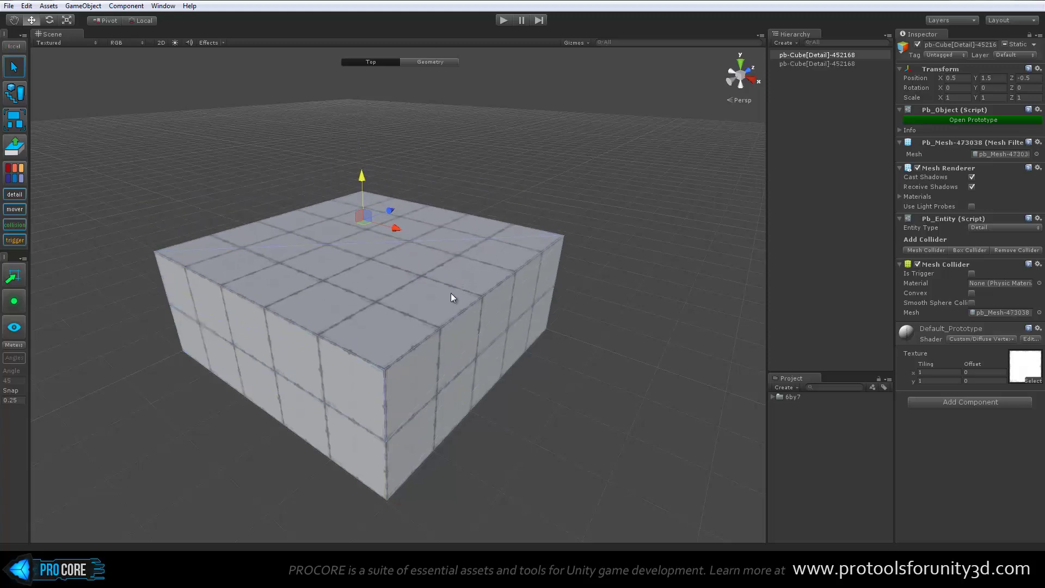
# Narrow the upper slab to a one-block-wide row along one edge and pull its near end in by about two blocks.
pyautogui.press('g')
pyautogui.click(535, 334)
pyautogui.moveTo(535, 335); pyautogui.dragTo(312, 261)
pyautogui.click(179, 283)
pyautogui.moveTo(221, 270); pyautogui.dragTo(236, 302, button='middle')
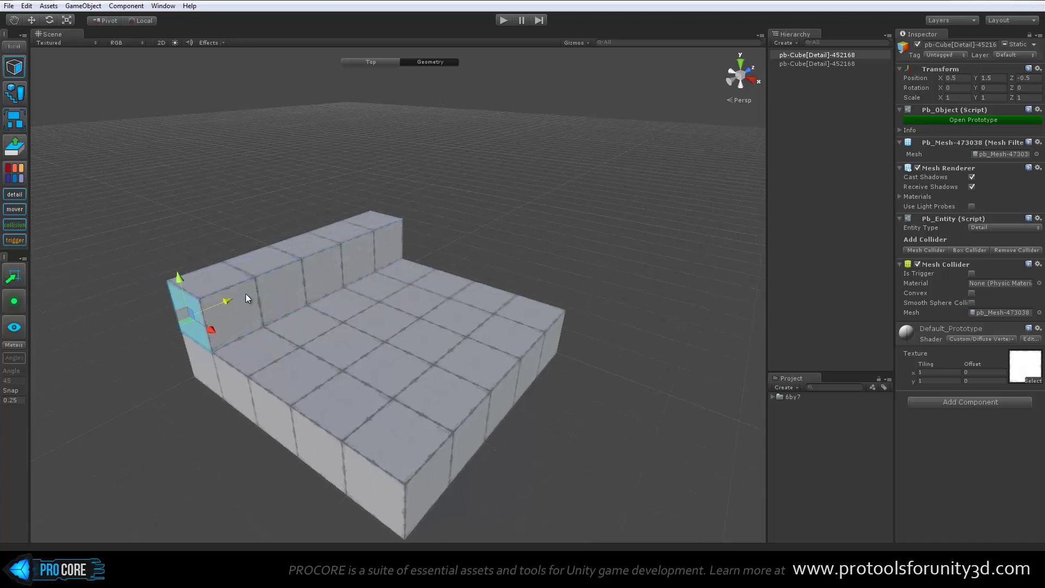
pyautogui.moveTo(259, 289); pyautogui.dragTo(337, 260)
# Pull the row's far end in by about two blocks, leaving a single block midway along the slab's edge.
pyautogui.keyDown('alt'); pyautogui.moveTo(458, 267); pyautogui.dragTo(371, 294); pyautogui.keyUp('alt')
pyautogui.moveTo(419, 256); pyautogui.dragTo(407, 302, button='middle')
pyautogui.scroll(5, 407, 303)
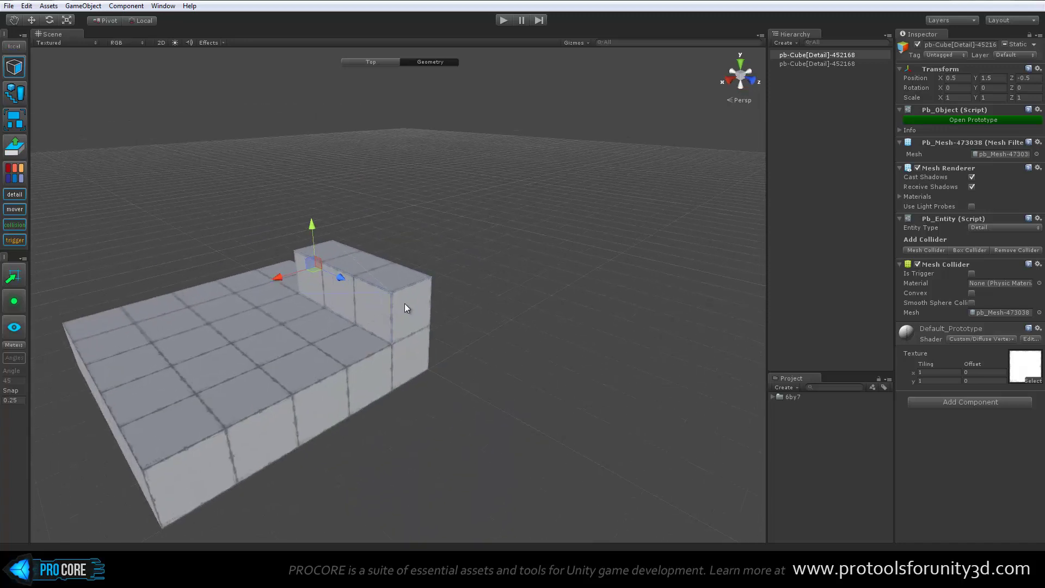
pyautogui.click(409, 304)
pyautogui.keyDown('alt'); pyautogui.moveTo(348, 368); pyautogui.dragTo(439, 355); pyautogui.keyUp('alt')
pyautogui.scroll(-5, 440, 355)
pyautogui.click(341, 304)
pyautogui.scroll(-6, 352, 334)
pyautogui.moveTo(351, 334); pyautogui.dragTo(384, 301, button='middle')
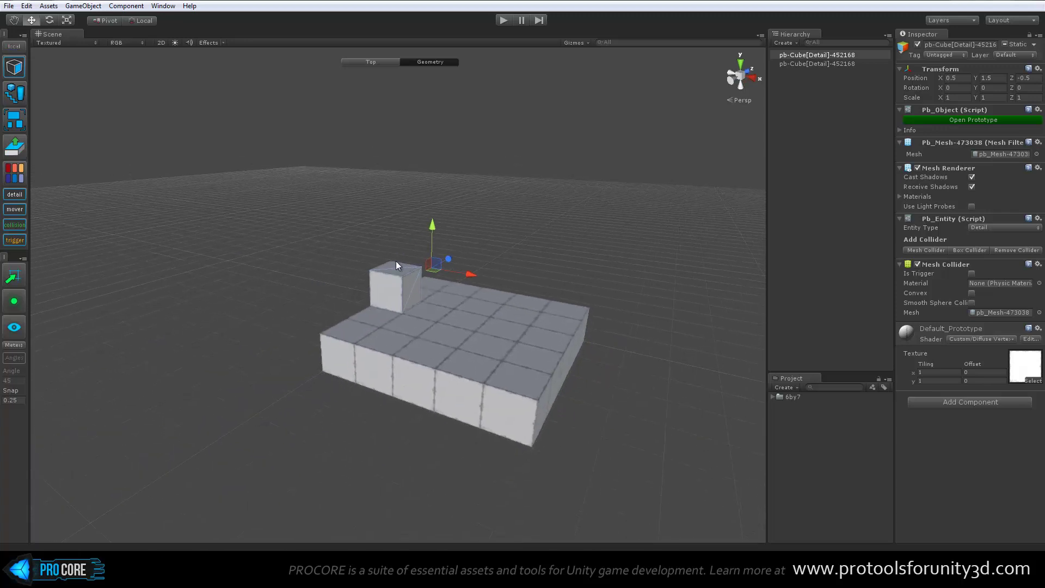
# Extrude the block's top face upward by about three blocks and again by about one block to form a pillar.
pyautogui.click(397, 267)
pyautogui.keyDown('alt'); pyautogui.moveTo(397, 266); pyautogui.dragTo(409, 303); pyautogui.keyUp('alt')
pyautogui.keyDown('shift'); pyautogui.moveTo(378, 240); pyautogui.dragTo(393, 137); pyautogui.keyUp('shift')
pyautogui.moveTo(470, 180); pyautogui.dragTo(450, 235, button='middle')
pyautogui.keyDown('shift'); pyautogui.moveTo(361, 179); pyautogui.dragTo(360, 135); pyautogui.keyUp('shift')
# Extrude the pillar's top block across the slab and down into a second pillar to complete the arch, and leave geometry editing.
pyautogui.click(371, 209)
pyautogui.keyDown('shift'); pyautogui.moveTo(414, 204); pyautogui.dragTo(516, 225); pyautogui.keyUp('shift')
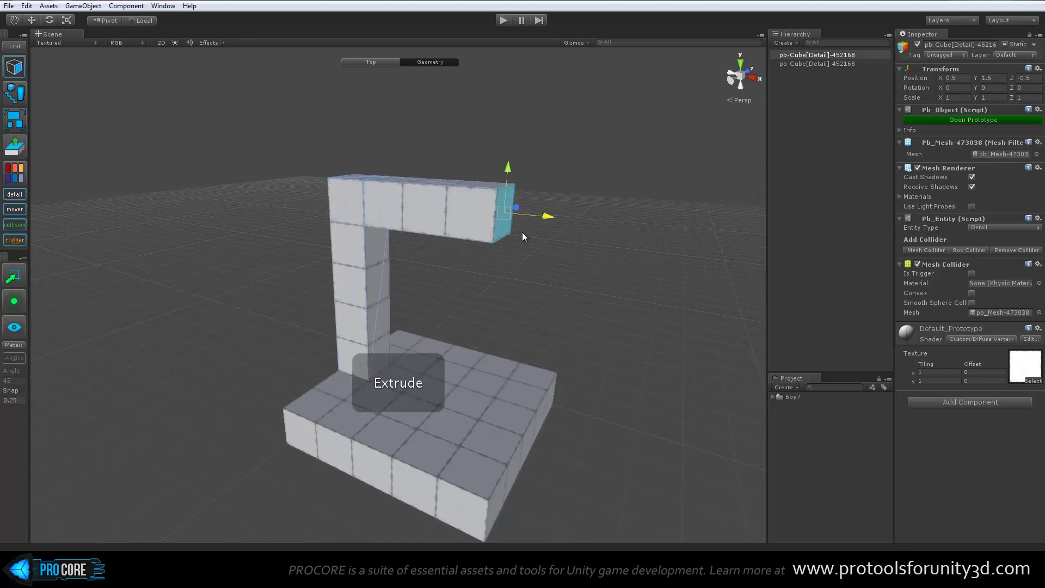
pyautogui.keyDown('alt'); pyautogui.moveTo(599, 228); pyautogui.dragTo(551, 338); pyautogui.keyUp('alt')
pyautogui.press('Escape')
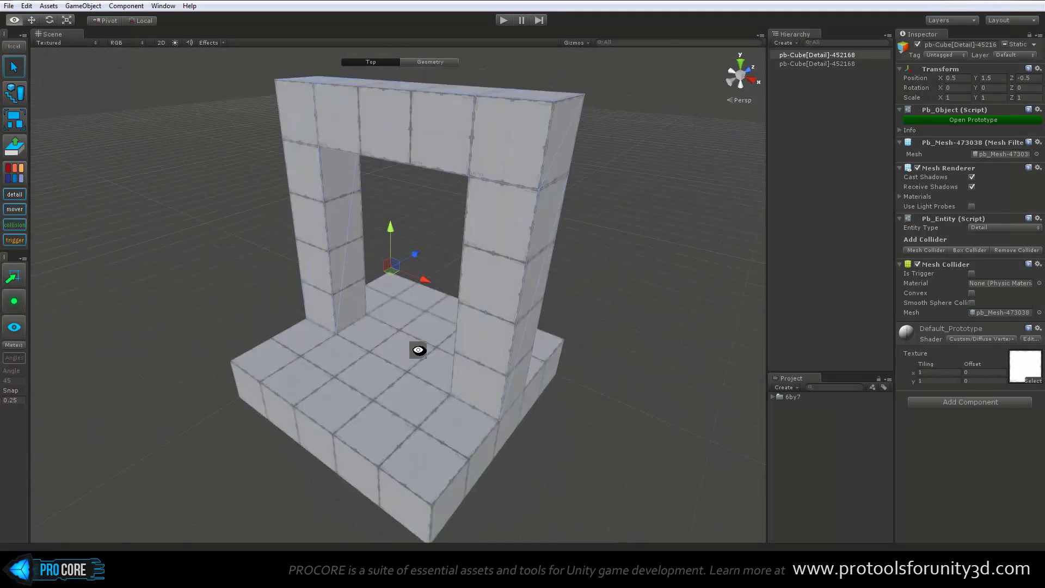
# Deselect the arch, open the vertex color palette, and change its red swatch to a lighter red.
pyautogui.click(189, 212)
pyautogui.click(16, 174)
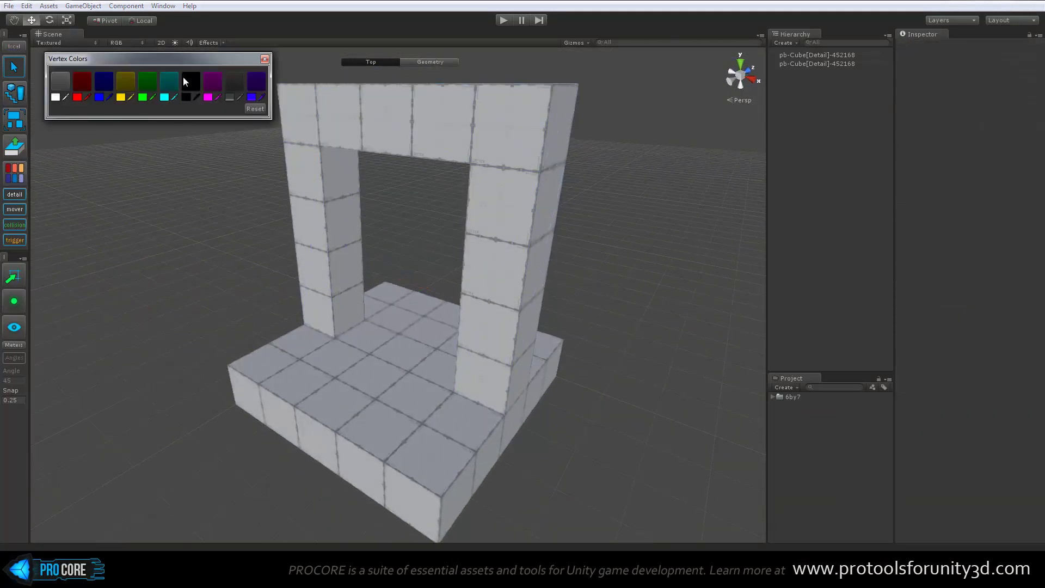
pyautogui.click(77, 97)
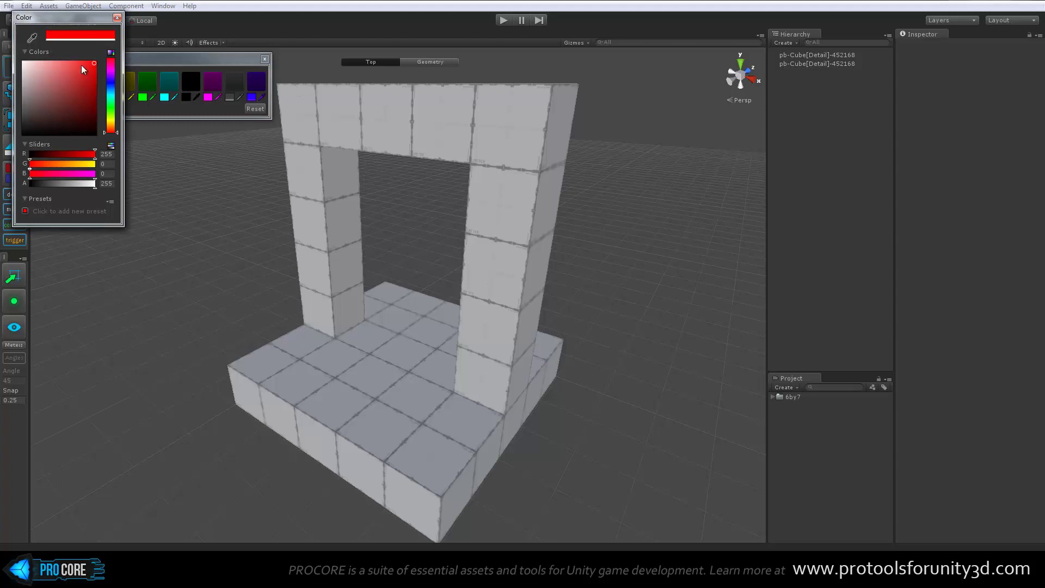
pyautogui.moveTo(79, 63); pyautogui.dragTo(77, 63)
pyautogui.click(118, 17)
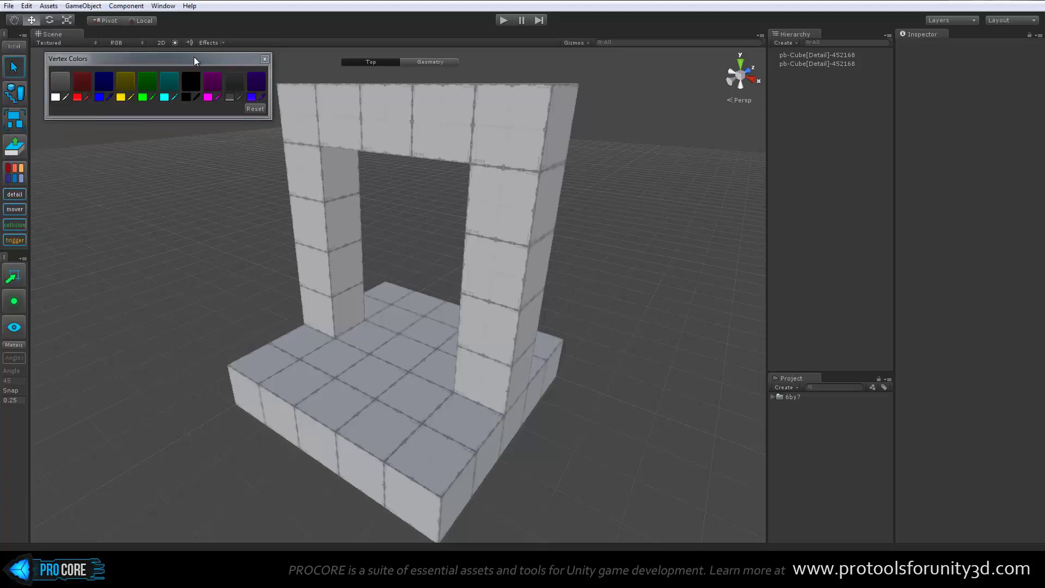
# Change the palette's blue swatch to a softer, lighter blue by adjusting its shade and hue.
pyautogui.click(99, 98)
pyautogui.moveTo(67, 65); pyautogui.dragTo(79, 70)
pyautogui.click(112, 86)
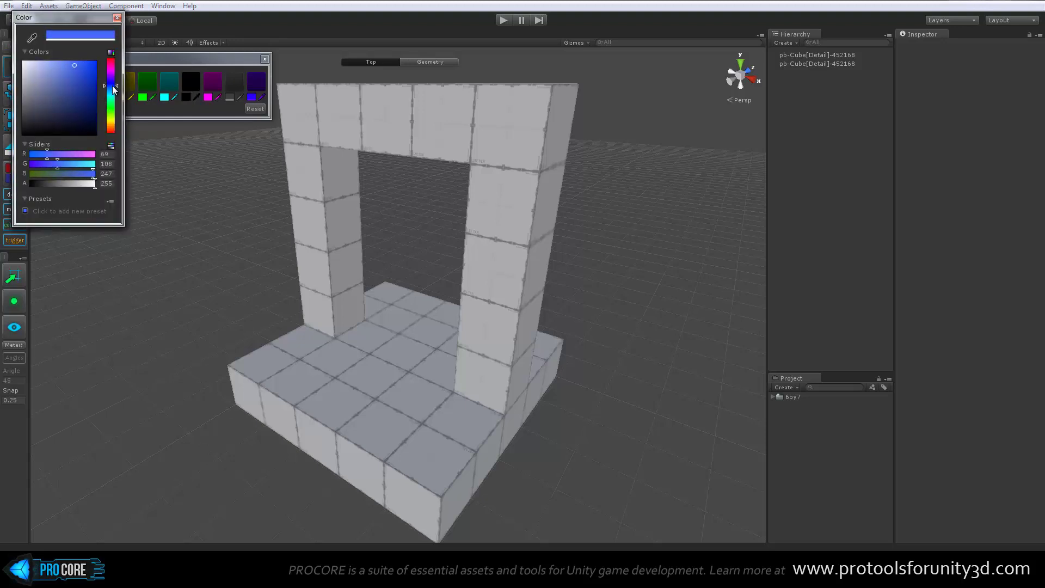
pyautogui.click(112, 87)
pyautogui.click(117, 18)
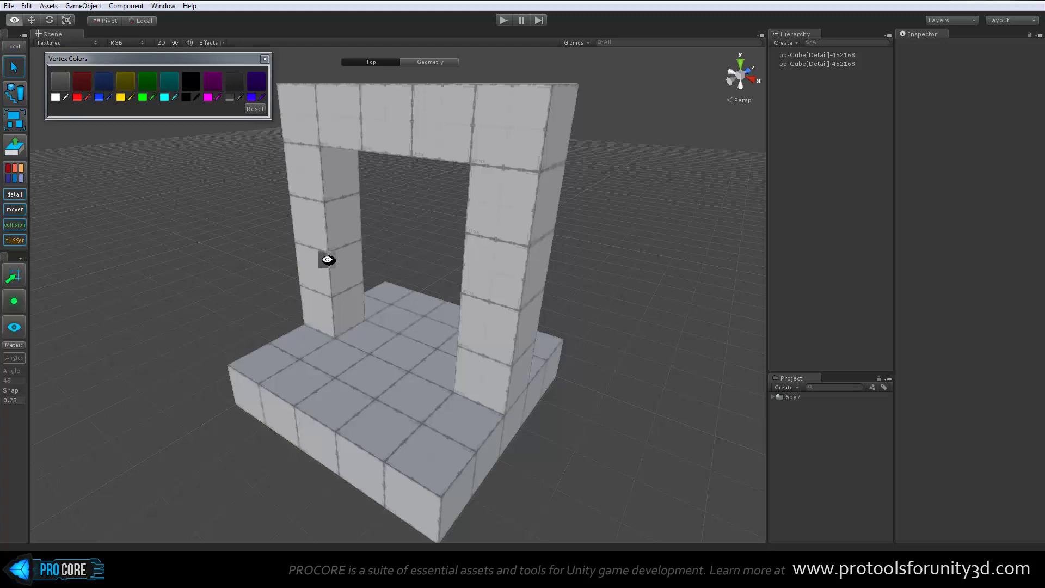
# Select all faces on the arch's front side in geometry editing and color them with the red vertex color.
pyautogui.keyDown('alt'); pyautogui.moveTo(329, 256); pyautogui.dragTo(332, 224); pyautogui.keyUp('alt')
pyautogui.press('g')
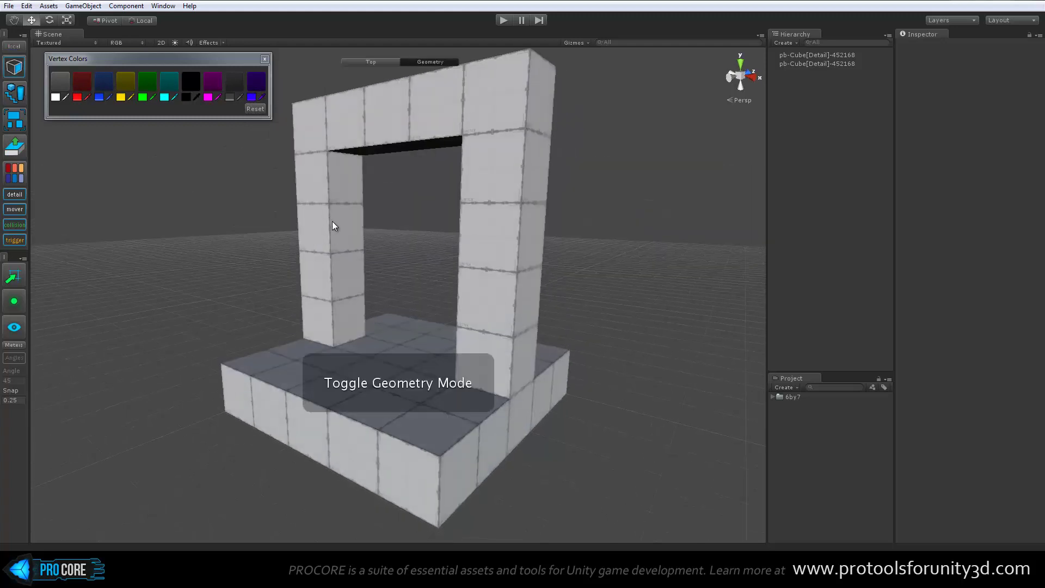
pyautogui.click(357, 234)
pyautogui.keyDown('alt'); pyautogui.moveTo(408, 283); pyautogui.dragTo(429, 266); pyautogui.keyUp('alt')
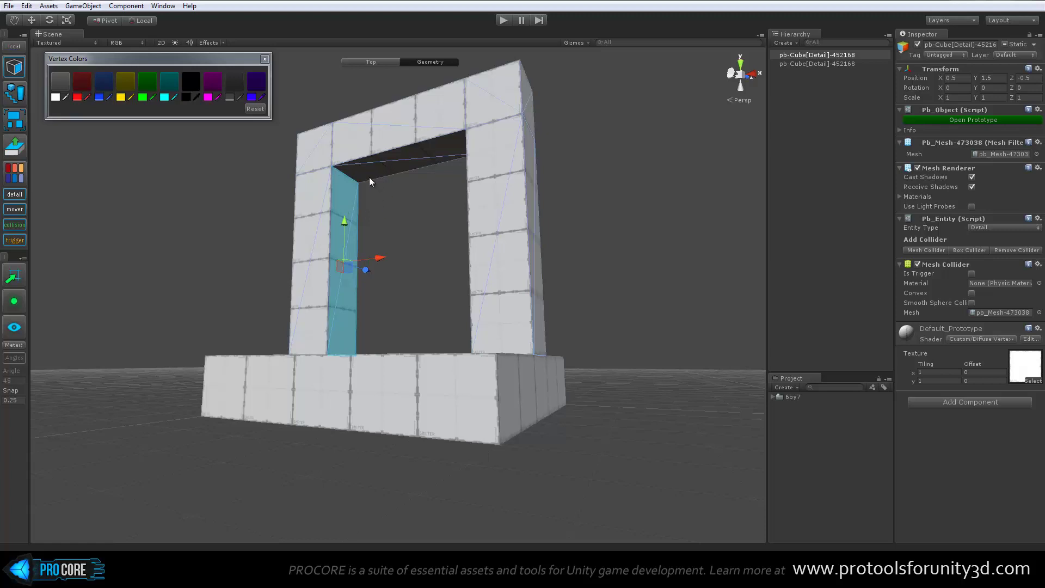
pyautogui.keyDown('alt'); pyautogui.moveTo(369, 180); pyautogui.dragTo(425, 277); pyautogui.keyUp('alt')
pyautogui.scroll(-3, 315, 185)
pyautogui.keyDown('shift'); pyautogui.click(305, 155); pyautogui.keyUp('shift')
pyautogui.keyDown('shift'); pyautogui.click(392, 171); pyautogui.keyUp('shift')
pyautogui.keyDown('shift'); pyautogui.click(505, 185); pyautogui.keyUp('shift')
pyautogui.keyDown('shift'); pyautogui.click(495, 269); pyautogui.keyUp('shift')
pyautogui.keyDown('alt'); pyautogui.moveTo(597, 299); pyautogui.dragTo(530, 301); pyautogui.keyUp('alt')
pyautogui.scroll(3, 529, 301)
pyautogui.click(82, 84)
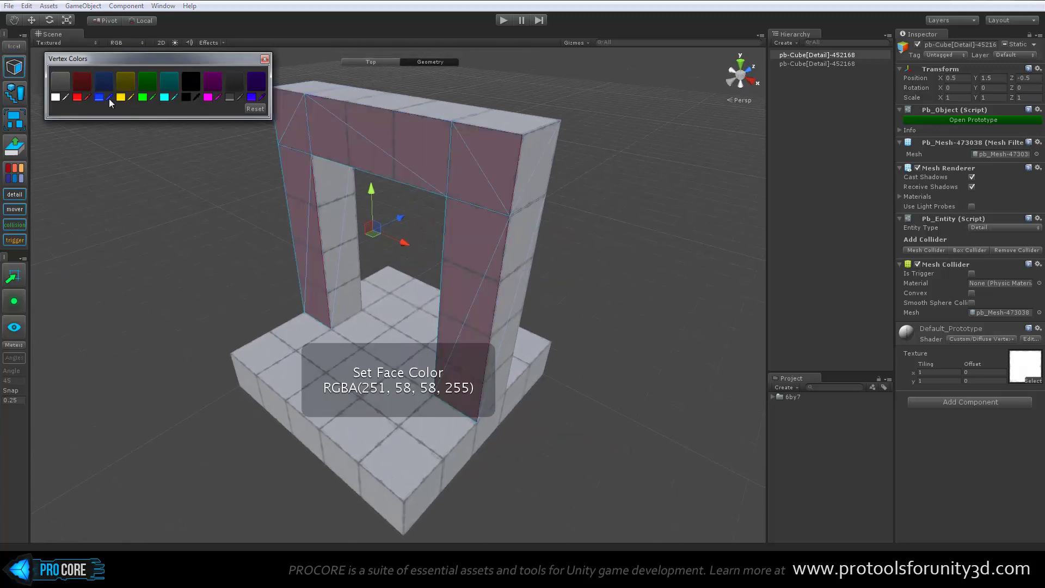
# Select all faces on the opposite side of the arch and color them with the blue vertex color.
pyautogui.click(230, 239)
pyautogui.keyDown('alt'); pyautogui.moveTo(592, 266); pyautogui.dragTo(316, 238); pyautogui.keyUp('alt')
pyautogui.click(316, 239)
pyautogui.keyDown('shift'); pyautogui.click(309, 138); pyautogui.keyUp('shift')
pyautogui.keyDown('shift'); pyautogui.click(403, 127); pyautogui.keyUp('shift')
pyautogui.keyDown('shift'); pyautogui.click(489, 128); pyautogui.keyUp('shift')
pyautogui.keyDown('shift'); pyautogui.click(496, 198); pyautogui.keyUp('shift')
pyautogui.click(99, 97)
pyautogui.keyDown('alt'); pyautogui.moveTo(331, 262); pyautogui.dragTo(380, 264); pyautogui.keyUp('alt')
pyautogui.scroll(4, 378, 300)
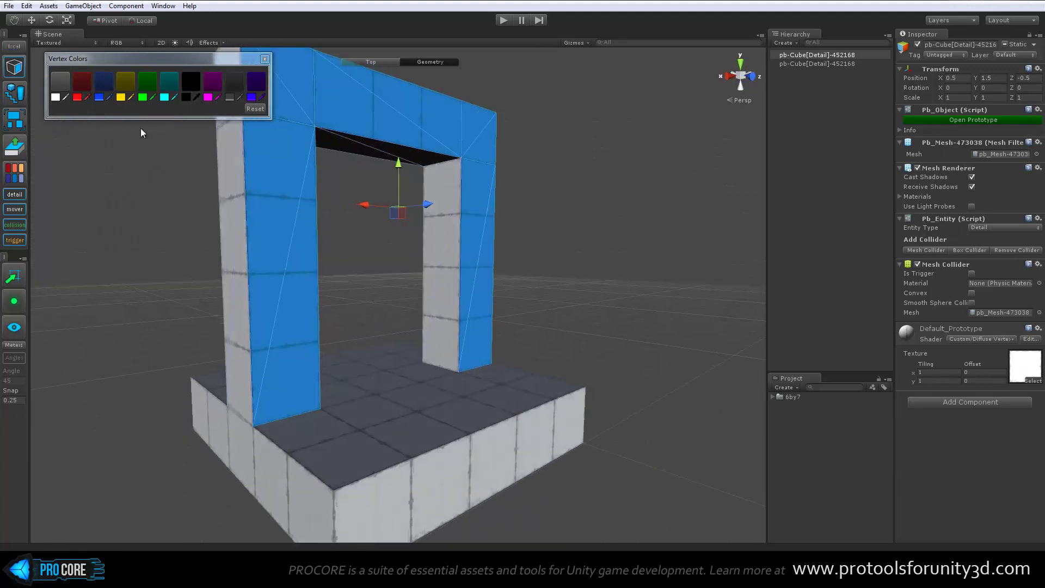
# Change the palette's yellow swatch to a soft orange with RGB values 247, 172, 52.
pyautogui.click(127, 97)
pyautogui.click(111, 126)
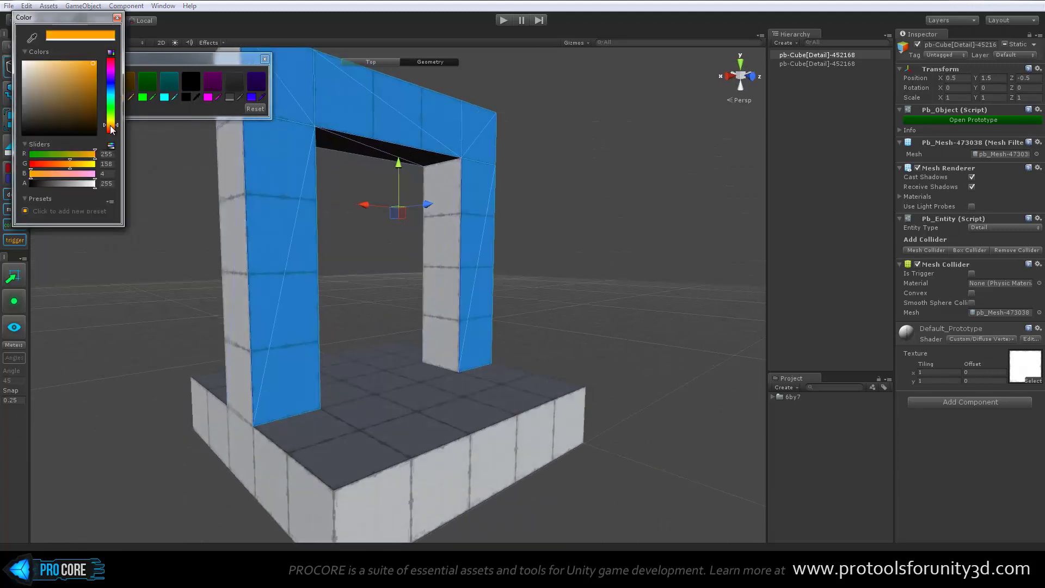
pyautogui.click(79, 64)
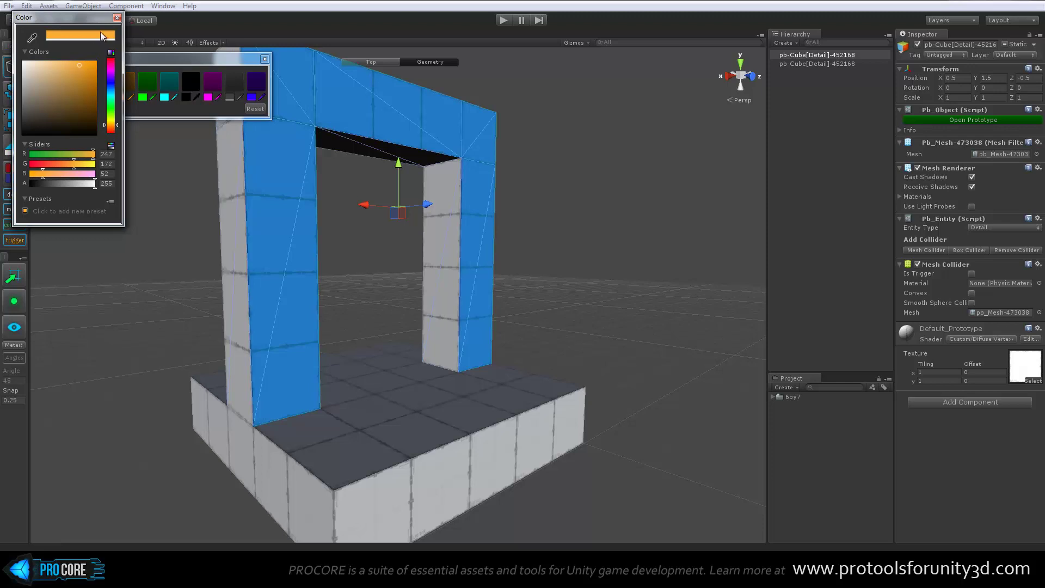
pyautogui.click(117, 18)
# Select the inner faces of the arch opening, both pillar sides and the underside, and color them orange.
pyautogui.click(445, 183)
pyautogui.keyDown('alt'); pyautogui.moveTo(551, 233); pyautogui.dragTo(425, 191); pyautogui.keyUp('alt')
pyautogui.keyDown('shift'); pyautogui.click(421, 188); pyautogui.keyUp('shift')
pyautogui.keyDown('alt'); pyautogui.moveTo(594, 199); pyautogui.dragTo(354, 233); pyautogui.keyUp('alt')
pyautogui.click(362, 240)
pyautogui.keyDown('alt'); pyautogui.moveTo(296, 217); pyautogui.dragTo(327, 252); pyautogui.keyUp('alt')
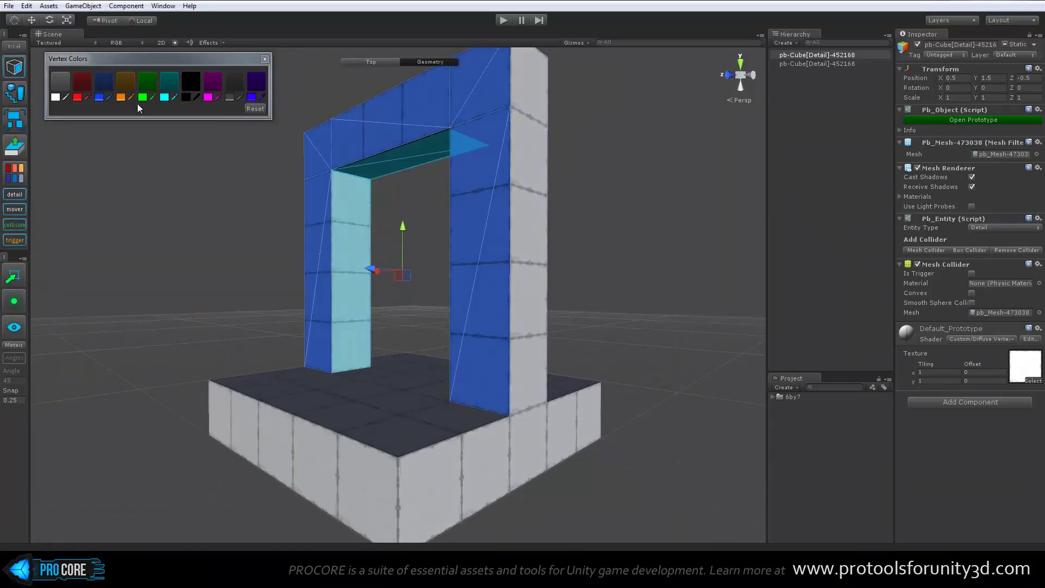
pyautogui.click(125, 82)
# Color the slab's top face orange and leave geometry editing.
pyautogui.keyDown('alt'); pyautogui.moveTo(197, 243); pyautogui.dragTo(519, 356); pyautogui.keyUp('alt')
pyautogui.click(372, 319)
pyautogui.click(124, 83)
pyautogui.keyDown('alt'); pyautogui.moveTo(171, 285); pyautogui.dragTo(564, 288); pyautogui.keyUp('alt')
pyautogui.press('Escape')
pyautogui.keyDown('alt'); pyautogui.moveTo(517, 245); pyautogui.dragTo(331, 303); pyautogui.keyUp('alt')
# Rework the slab's side faces with extrusions so a one-block strip lies under the arch with separate top faces on both sides.
pyautogui.press('g')
pyautogui.click(341, 326)
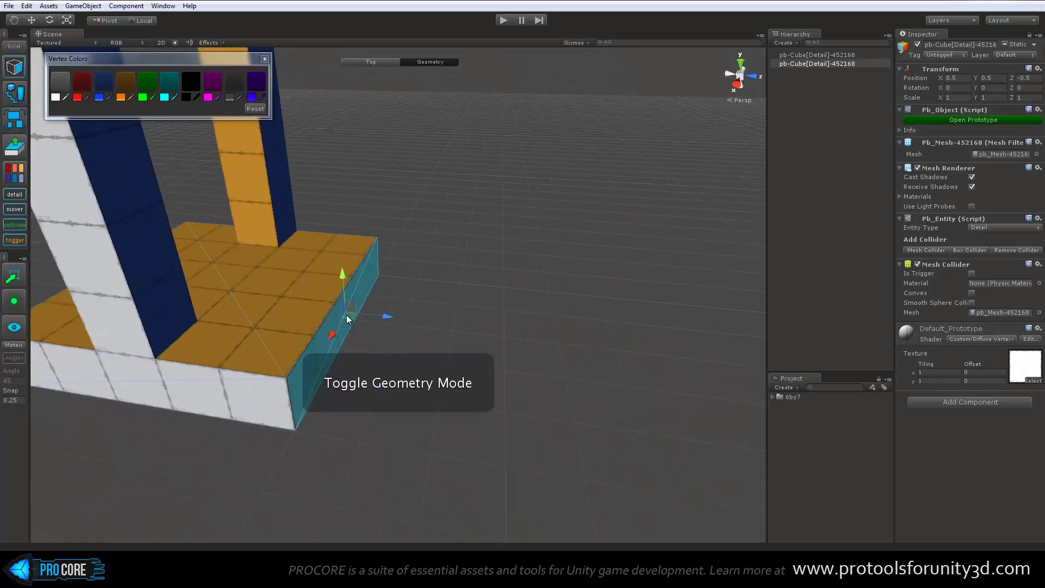
pyautogui.keyDown('alt'); pyautogui.moveTo(395, 316); pyautogui.dragTo(342, 343); pyautogui.keyUp('alt')
pyautogui.click(351, 355)
pyautogui.keyDown('shift'); pyautogui.moveTo(351, 304); pyautogui.dragTo(597, 363); pyautogui.keyUp('shift')
pyautogui.click(423, 315)
pyautogui.scroll(-7, 581, 373)
pyautogui.keyDown('alt'); pyautogui.moveTo(474, 370); pyautogui.dragTo(392, 388); pyautogui.keyUp('alt')
# Color the slab's top face blue on the arch's blue side and red on its red side.
pyautogui.click(387, 365)
pyautogui.keyDown('alt'); pyautogui.moveTo(180, 337); pyautogui.dragTo(344, 304); pyautogui.keyUp('alt')
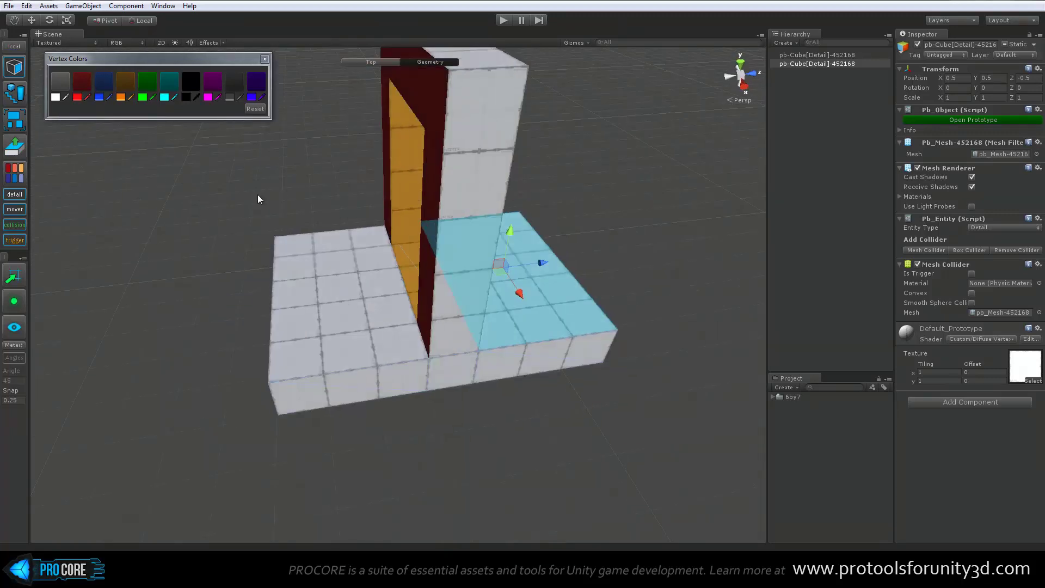
pyautogui.keyDown('alt'); pyautogui.moveTo(414, 261); pyautogui.dragTo(267, 228); pyautogui.keyUp('alt')
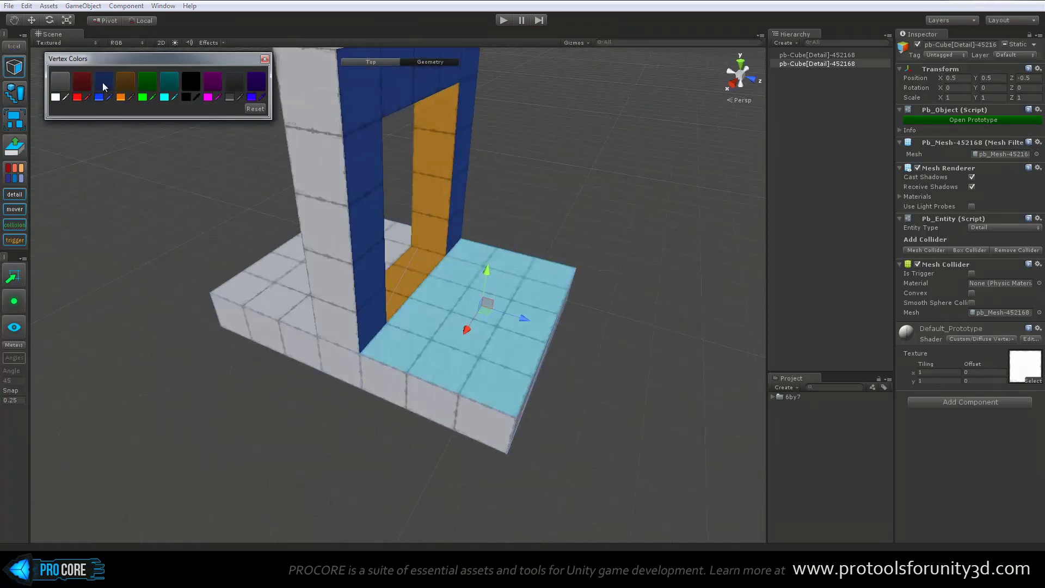
pyautogui.click(102, 84)
pyautogui.click(281, 284)
pyautogui.keyDown('alt'); pyautogui.moveTo(122, 325); pyautogui.dragTo(321, 310); pyautogui.keyUp('alt')
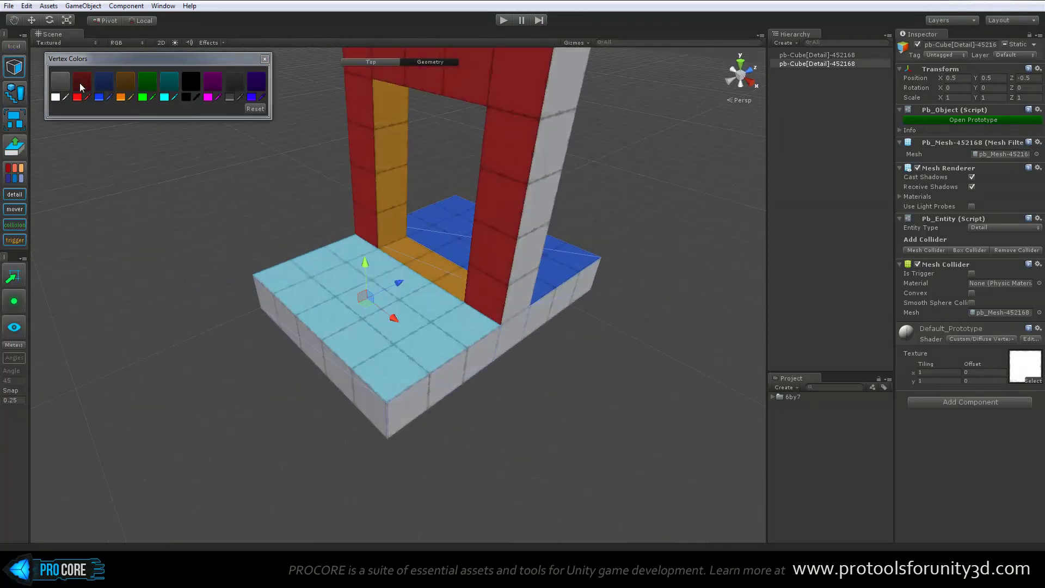
pyautogui.click(81, 87)
pyautogui.click(210, 263)
pyautogui.keyDown('alt'); pyautogui.moveTo(188, 285); pyautogui.dragTo(366, 331); pyautogui.keyUp('alt')
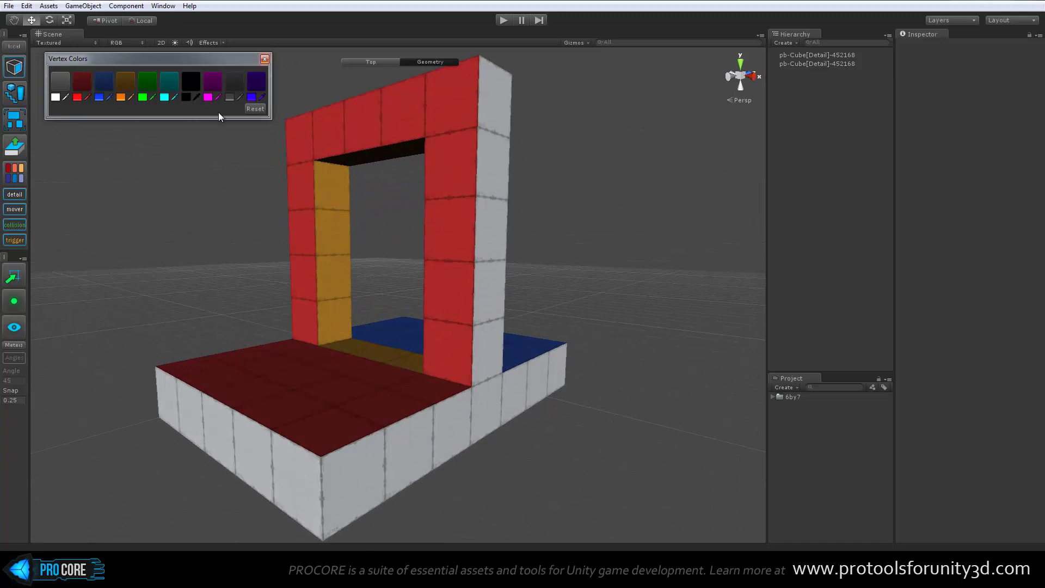
# Close the vertex color palette and leave geometry editing.
pyautogui.scroll(3, 202, 174)
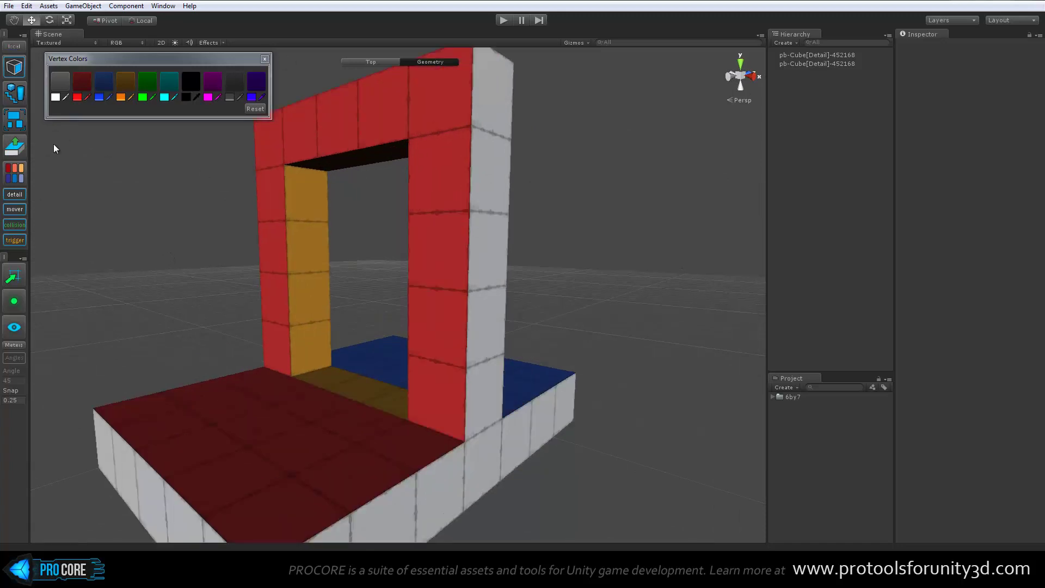
pyautogui.click(264, 59)
pyautogui.keyDown('alt'); pyautogui.moveTo(239, 109); pyautogui.dragTo(120, 190); pyautogui.keyUp('alt')
pyautogui.press('Escape')
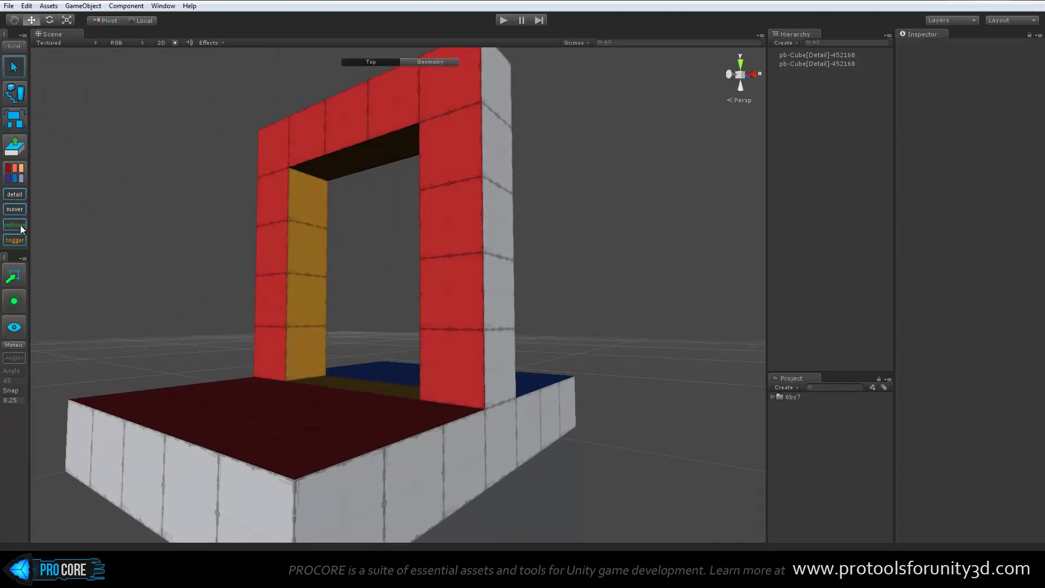
pyautogui.keyDown('alt'); pyautogui.moveTo(86, 199); pyautogui.dragTo(291, 293); pyautogui.keyUp('alt')
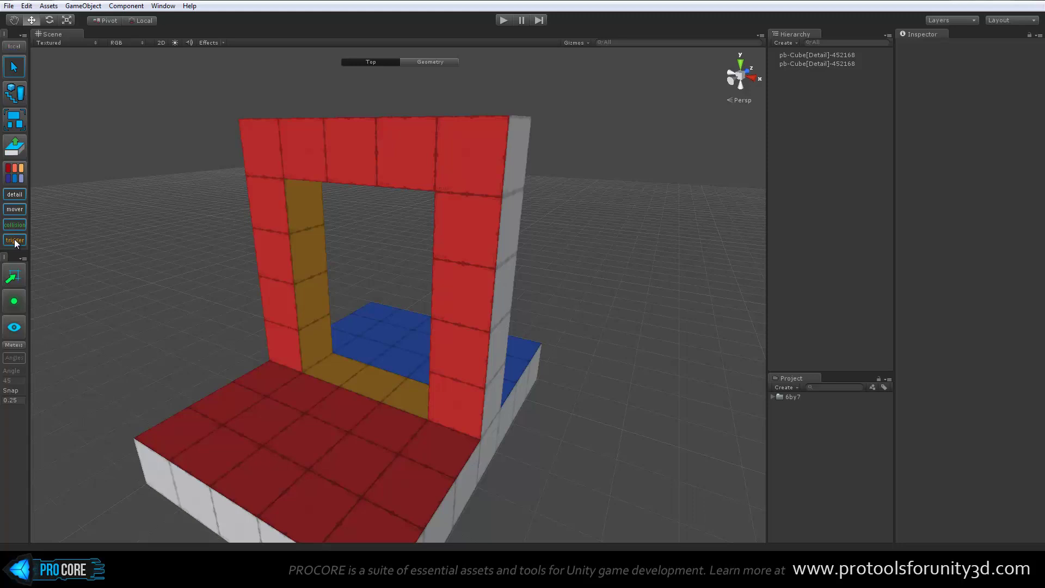
# Create a cube and snap it into the arch opening at the foot of the orange pillar face.
pyautogui.moveTo(286, 351)
pyautogui.keyDown('alt'); pyautogui.mouseDown()
pyautogui.moveTo(284, 342)
pyautogui.moveTo(267, 348)
pyautogui.mouseUp(); pyautogui.keyUp('alt')
pyautogui.scroll(4, 285, 341)
pyautogui.scroll(4, 266, 348)
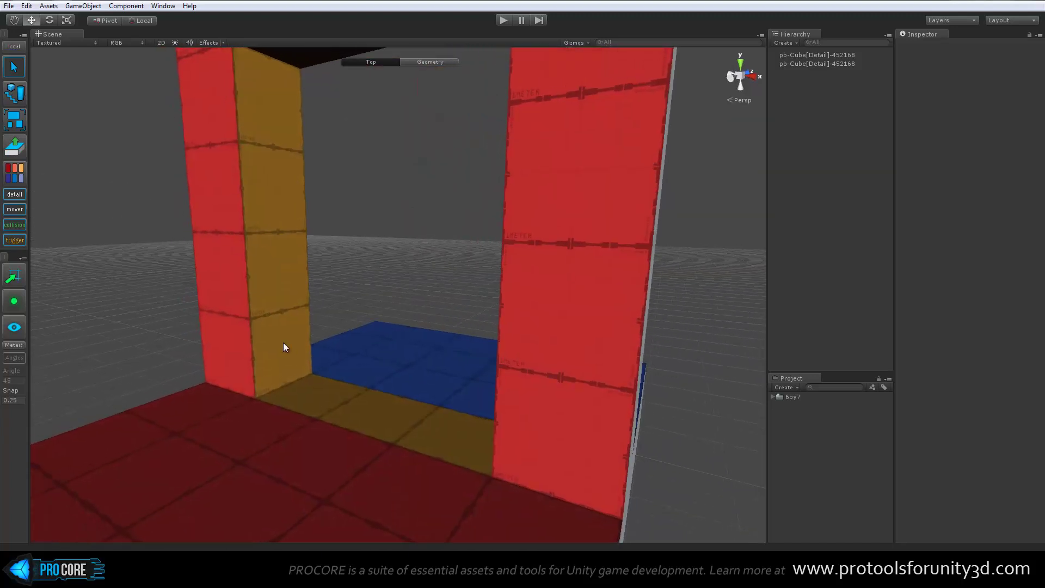
pyautogui.hotkey('ctrl', 'k')
pyautogui.press('v')
pyautogui.moveTo(343, 339); pyautogui.dragTo(278, 393)
# Raise the new cube's top face to the underside of the arch in geometry editing.
pyautogui.press('g')
pyautogui.click(339, 315)
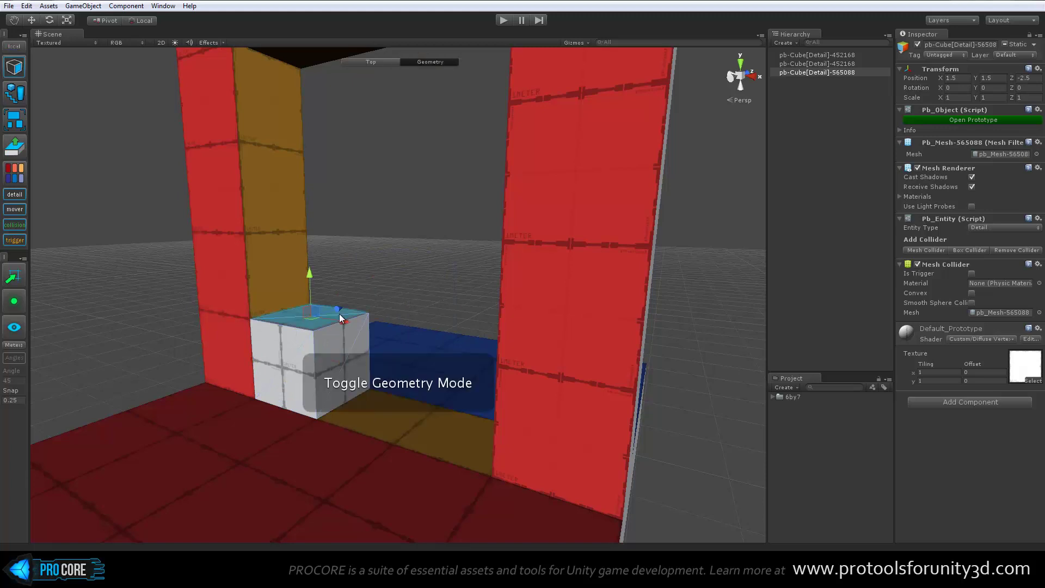
pyautogui.moveTo(394, 287); pyautogui.dragTo(403, 335, button='middle')
pyautogui.scroll(-1, 404, 335)
pyautogui.moveTo(329, 321); pyautogui.dragTo(335, 100)
# Stretch the block across the arch opening and thin it into a recessed door panel, then leave geometry editing.
pyautogui.click(354, 234)
pyautogui.moveTo(370, 277); pyautogui.dragTo(550, 400)
pyautogui.hotkey('ctrl', 'z')
pyautogui.moveTo(447, 311); pyautogui.dragTo(474, 314)
pyautogui.click(388, 301)
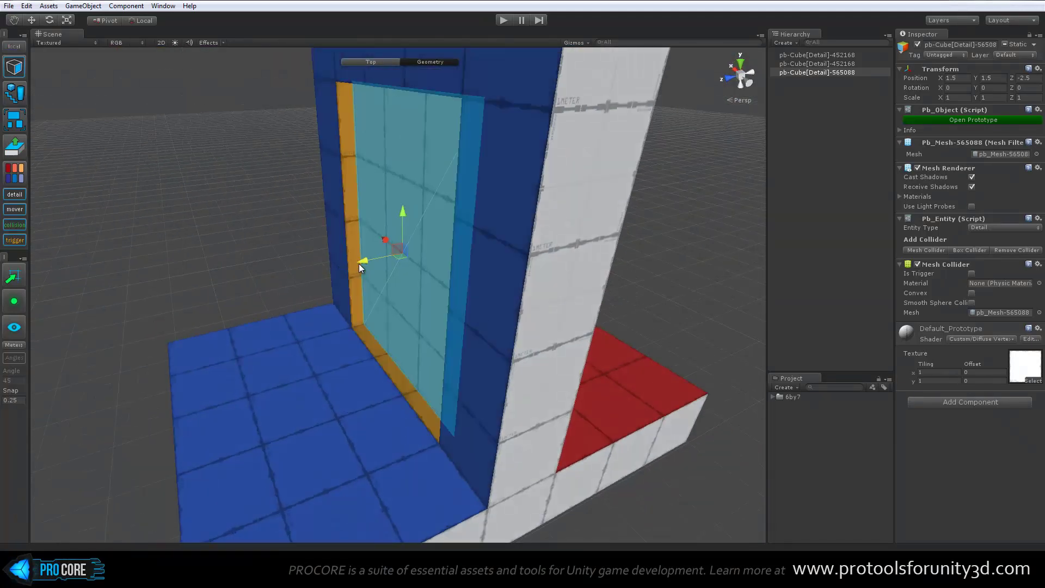
pyautogui.keyDown('alt'); pyautogui.moveTo(358, 263); pyautogui.dragTo(254, 309); pyautogui.keyUp('alt')
pyautogui.press('Escape')
pyautogui.keyDown('alt'); pyautogui.moveTo(552, 334); pyautogui.dragTo(269, 313); pyautogui.keyUp('alt')
pyautogui.keyDown('alt'); pyautogui.moveTo(216, 276); pyautogui.dragTo(223, 296); pyautogui.keyUp('alt')
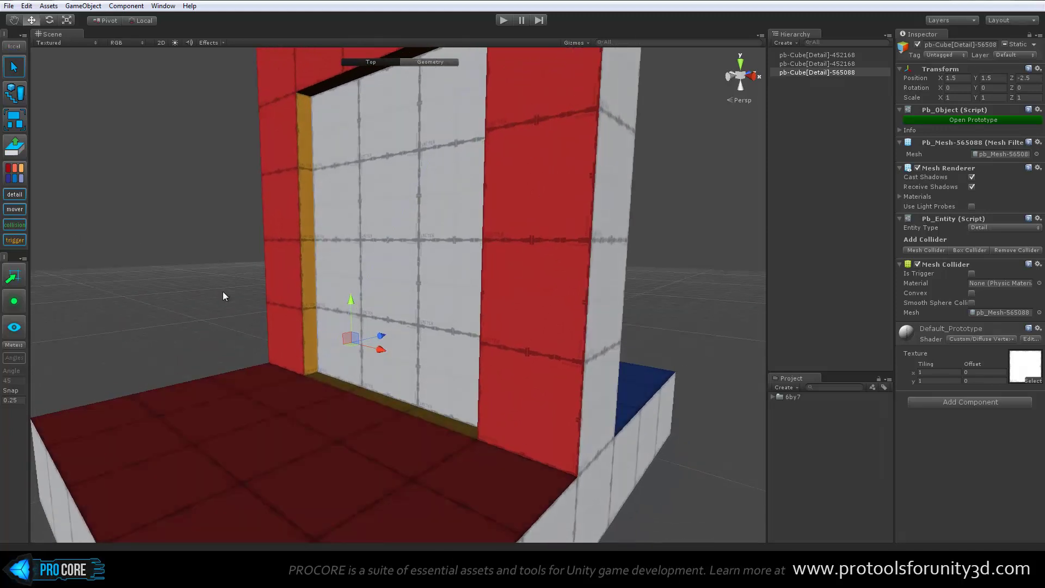
# Set the door panel's entity type to Mover and raise it through the arch to open the doorway.
pyautogui.press('m')
pyautogui.scroll(-3, 419, 419)
pyautogui.moveTo(428, 370); pyautogui.dragTo(422, 438, button='middle')
pyautogui.moveTo(355, 358); pyautogui.dragTo(367, 165)
pyautogui.moveTo(425, 323); pyautogui.dragTo(402, 397, button='middle')
pyautogui.keyDown('alt'); pyautogui.moveTo(401, 396); pyautogui.dragTo(462, 345); pyautogui.keyUp('alt')
# Extrude the arch's top faces upward about three blocks to enclose the raised door, and leave geometry editing.
pyautogui.click(476, 290)
pyautogui.click(444, 329)
pyautogui.press('g')
pyautogui.click(452, 296)
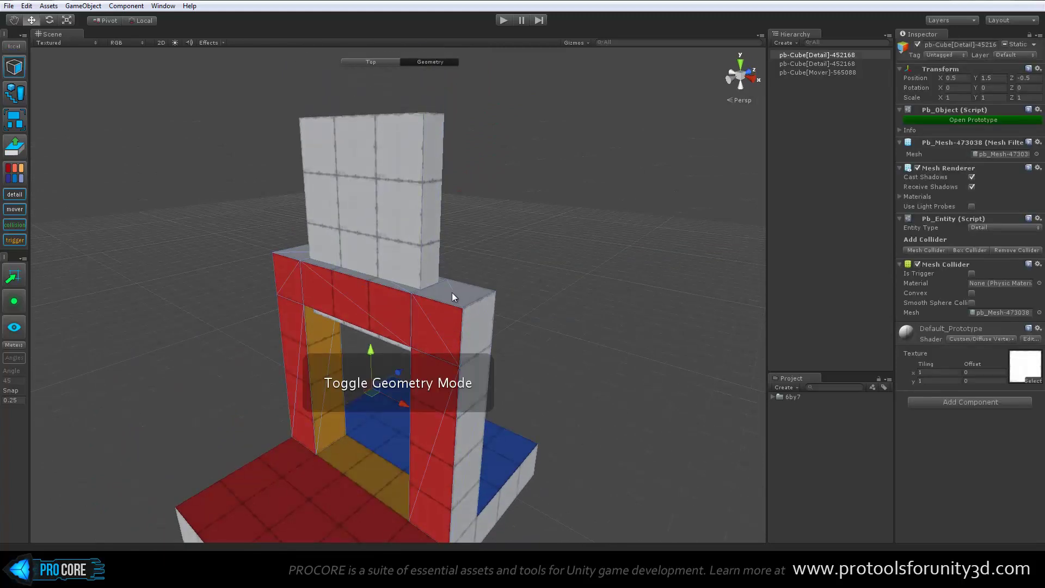
pyautogui.keyDown('shift'); pyautogui.click(293, 250); pyautogui.keyUp('shift')
pyautogui.keyDown('shift'); pyautogui.click(318, 263); pyautogui.keyUp('shift')
pyautogui.moveTo(298, 323); pyautogui.dragTo(286, 388, button='middle')
pyautogui.scroll(3, 357, 289)
pyautogui.keyDown('shift'); pyautogui.moveTo(345, 290); pyautogui.dragTo(341, 149); pyautogui.keyUp('shift')
pyautogui.keyDown('alt'); pyautogui.moveTo(332, 189); pyautogui.dragTo(427, 330); pyautogui.keyUp('alt')
pyautogui.press('Escape')
pyautogui.keyDown('alt'); pyautogui.moveTo(525, 326); pyautogui.dragTo(483, 350); pyautogui.keyUp('alt')
pyautogui.keyDown('alt'); pyautogui.moveTo(377, 243); pyautogui.dragTo(402, 277); pyautogui.keyUp('alt')
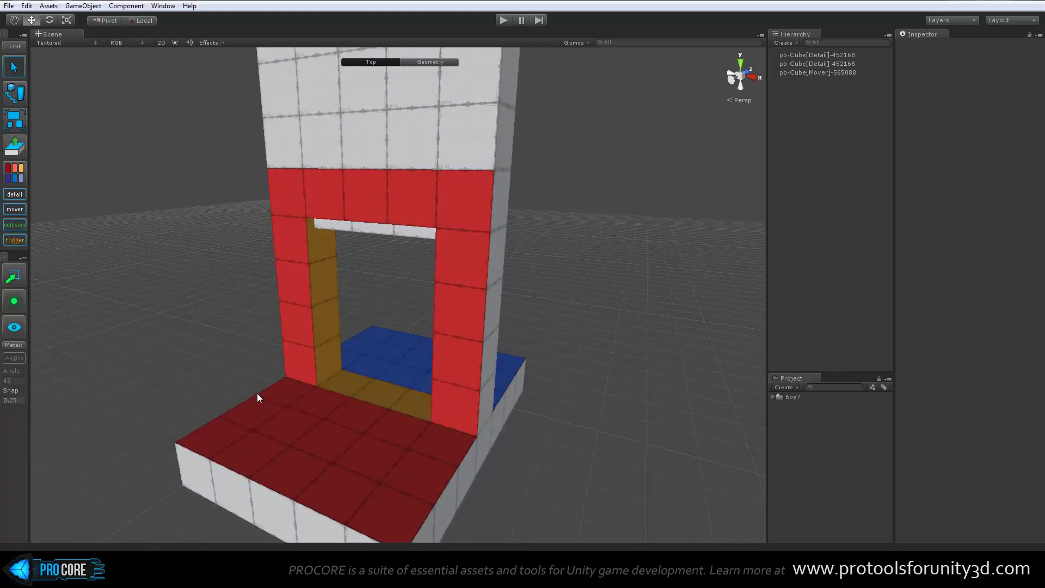
# Create a cube in the doorway and stretch its faces to fill the opening and reach past both sides of the arch.
pyautogui.keyDown('alt'); pyautogui.moveTo(409, 296); pyautogui.dragTo(340, 368); pyautogui.keyUp('alt')
pyautogui.hotkey('ctrl', 'k')
pyautogui.scroll(2, 380, 362)
pyautogui.press('g')
pyautogui.click(370, 333)
pyautogui.click(452, 394)
pyautogui.keyDown('alt'); pyautogui.moveTo(482, 386); pyautogui.dragTo(285, 365); pyautogui.keyUp('alt')
pyautogui.click(379, 319)
pyautogui.moveTo(413, 328); pyautogui.dragTo(454, 348)
pyautogui.click(357, 303)
pyautogui.moveTo(352, 305); pyautogui.dragTo(461, 376)
pyautogui.press('Escape')
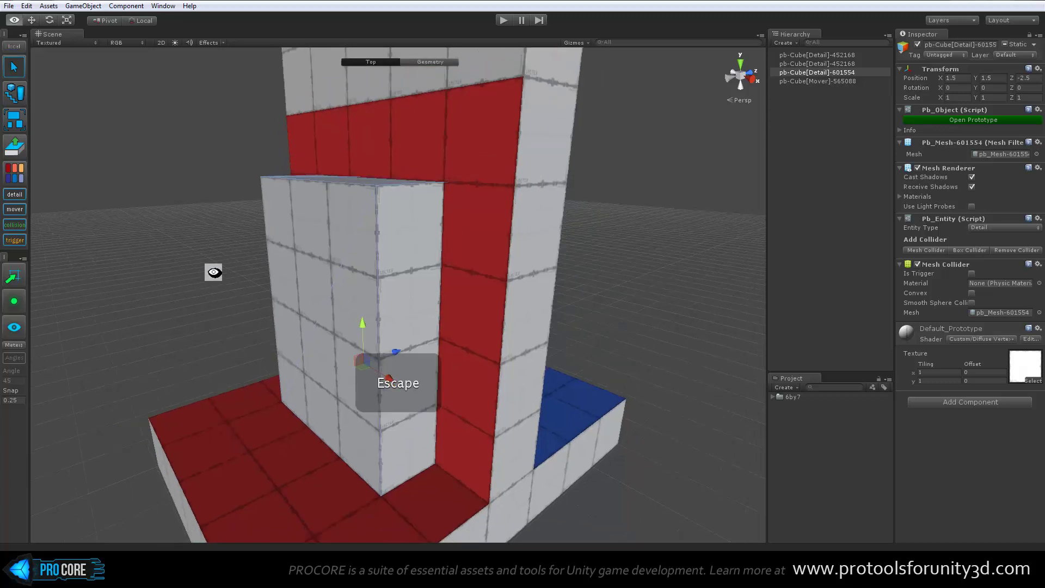
# Set the doorway block's entity type to Trigger and deselect it.
pyautogui.keyDown('alt'); pyautogui.moveTo(197, 262); pyautogui.dragTo(355, 291); pyautogui.keyUp('alt')
pyautogui.press('t')
pyautogui.click(181, 236)
pyautogui.keyDown('alt'); pyautogui.moveTo(262, 257); pyautogui.dragTo(331, 268); pyautogui.keyUp('alt')
pyautogui.keyDown('alt'); pyautogui.moveTo(408, 301); pyautogui.dragTo(387, 296); pyautogui.keyUp('alt')
# Toggle the visibility of trigger objects off and on to examine the doorway with and without the trigger volume.
pyautogui.click(15, 240)
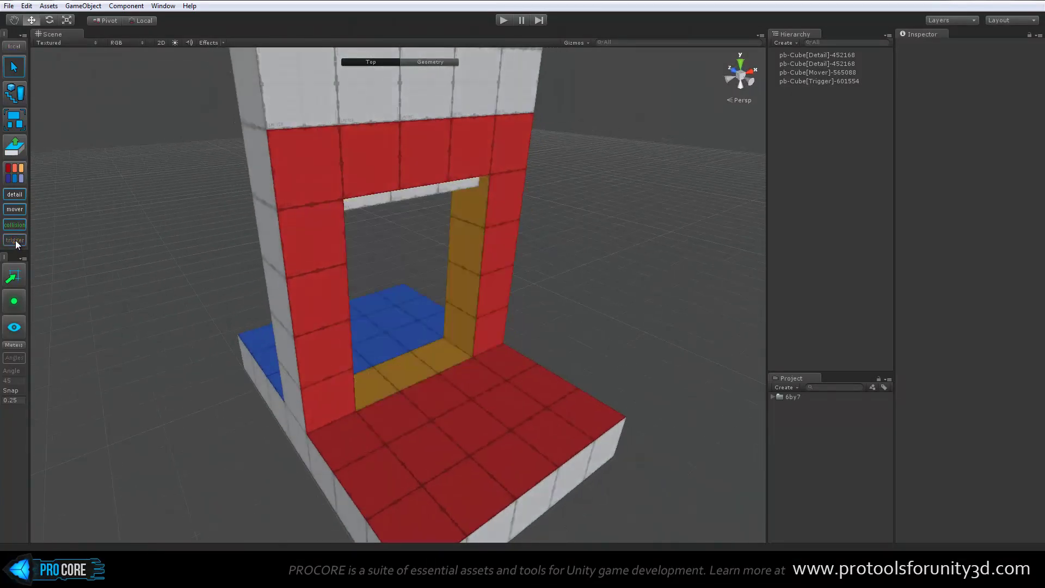
pyautogui.click(15, 240)
pyautogui.keyDown('alt'); pyautogui.moveTo(240, 283); pyautogui.dragTo(278, 275); pyautogui.keyUp('alt')
pyautogui.keyDown('alt'); pyautogui.moveTo(381, 296); pyautogui.dragTo(359, 313); pyautogui.keyUp('alt')
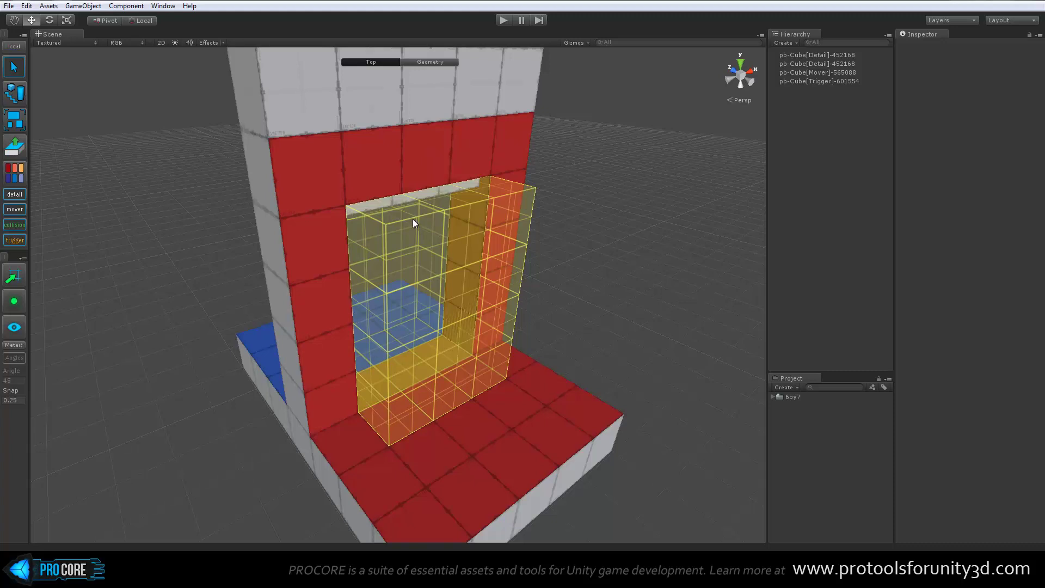
pyautogui.click(15, 240)
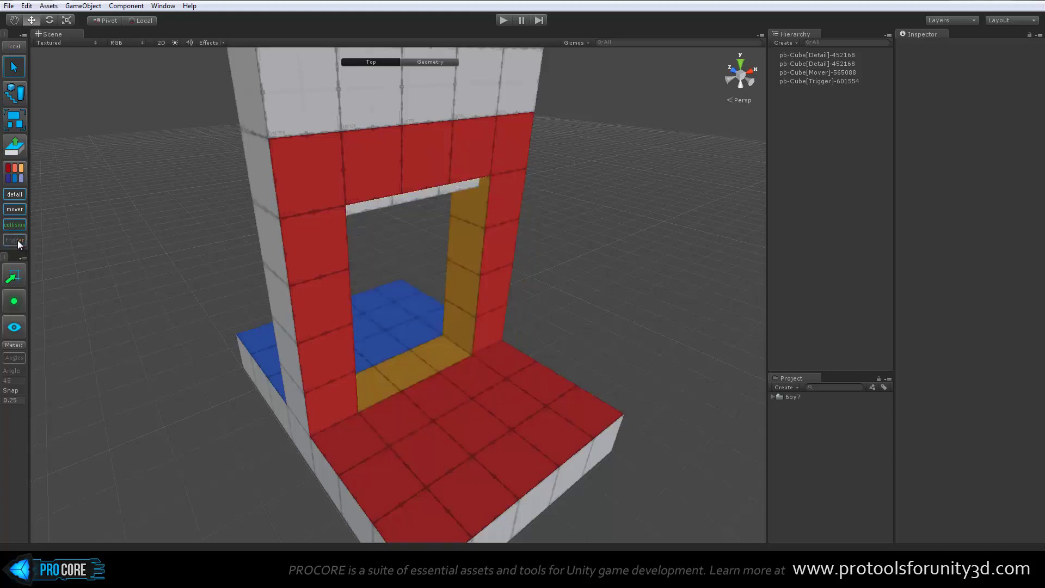
pyautogui.keyDown('alt'); pyautogui.moveTo(506, 305); pyautogui.dragTo(472, 280); pyautogui.keyUp('alt')
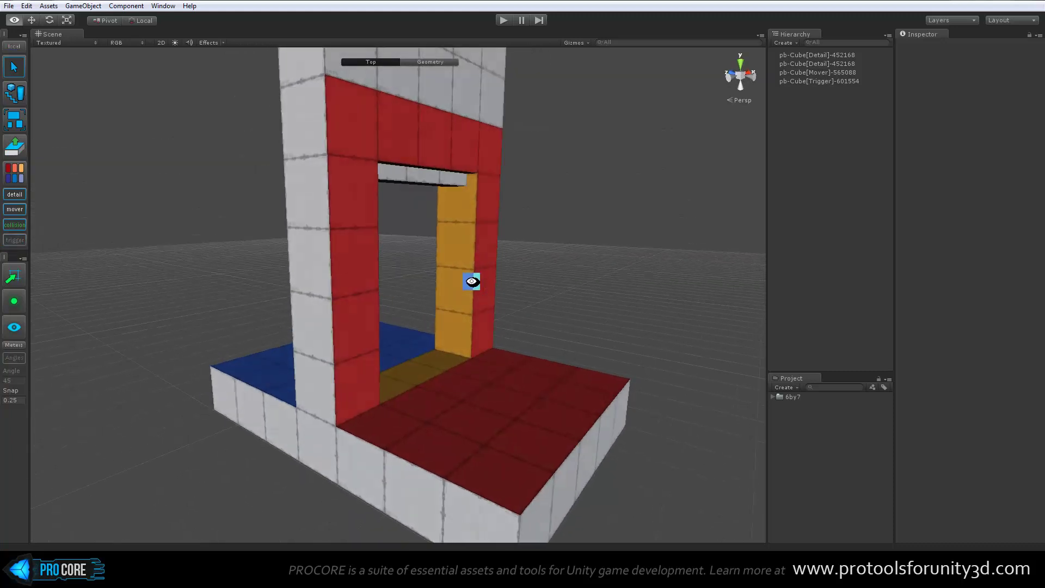
pyautogui.click(14, 240)
pyautogui.click(15, 240)
pyautogui.click(15, 241)
# Create a cube and snap it just outside the red end of the slab, near its corner.
pyautogui.keyDown('alt'); pyautogui.moveTo(436, 294); pyautogui.dragTo(344, 374); pyautogui.keyUp('alt')
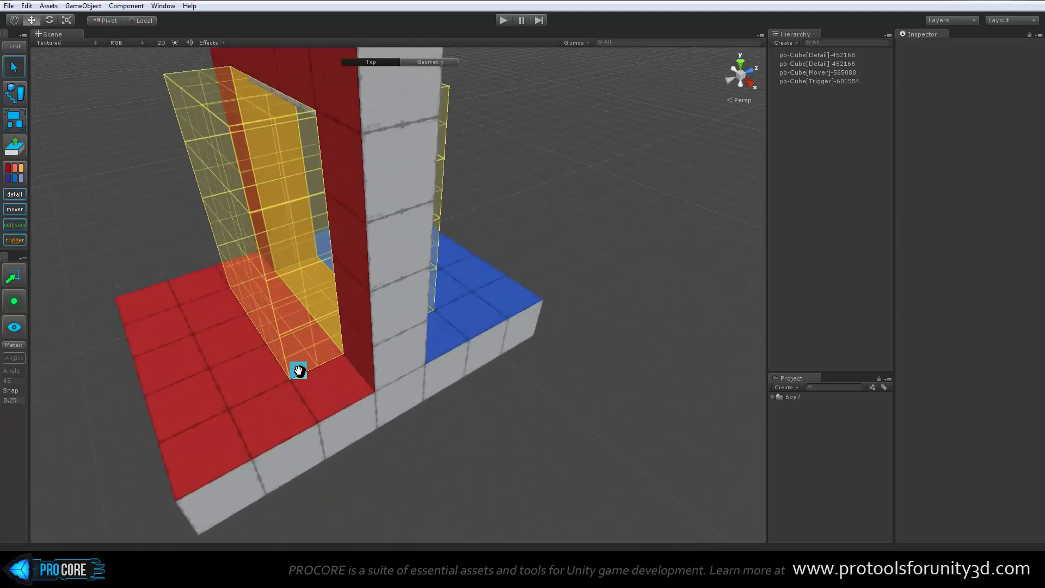
pyautogui.keyDown('alt'); pyautogui.moveTo(329, 358); pyautogui.dragTo(337, 397); pyautogui.keyUp('alt')
pyautogui.hotkey('ctrl', 'k')
pyautogui.press('v')
pyautogui.keyDown('alt'); pyautogui.moveTo(400, 411); pyautogui.dragTo(498, 296); pyautogui.keyUp('alt')
# Extrude the new cube's faces along the slab's edges and upward to form tall walls surrounding the slab.
pyautogui.press('g')
pyautogui.click(498, 296)
pyautogui.scroll(-3, 463, 370)
pyautogui.moveTo(463, 370); pyautogui.dragTo(467, 357, button='middle')
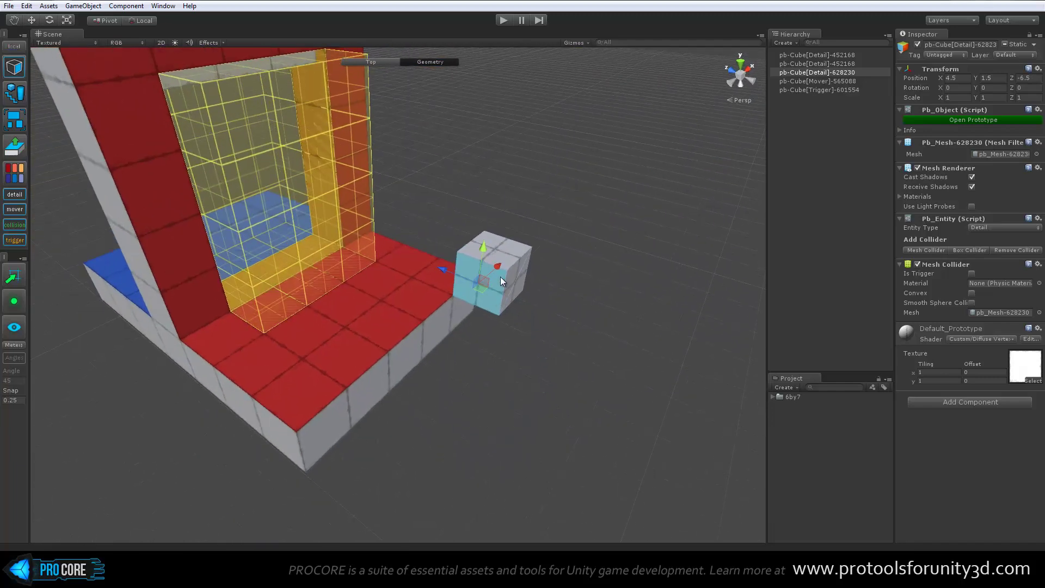
pyautogui.keyDown('shift'); pyautogui.moveTo(501, 279); pyautogui.dragTo(158, 460); pyautogui.keyUp('shift')
pyautogui.click(420, 327)
pyautogui.click(441, 356)
pyautogui.click(463, 286)
pyautogui.keyDown('alt'); pyautogui.moveTo(353, 381); pyautogui.dragTo(291, 422); pyautogui.keyUp('alt')
pyautogui.keyDown('alt'); pyautogui.moveTo(292, 423); pyautogui.dragTo(605, 321); pyautogui.keyUp('alt')
pyautogui.click(568, 248)
pyautogui.keyDown('shift'); pyautogui.moveTo(566, 279); pyautogui.dragTo(488, 314); pyautogui.keyUp('shift')
pyautogui.press('Escape')
# Set the surrounding walls' entity type to Collider and deselect them.
pyautogui.keyDown('alt'); pyautogui.moveTo(411, 334); pyautogui.dragTo(380, 279); pyautogui.keyUp('alt')
pyautogui.press('c')
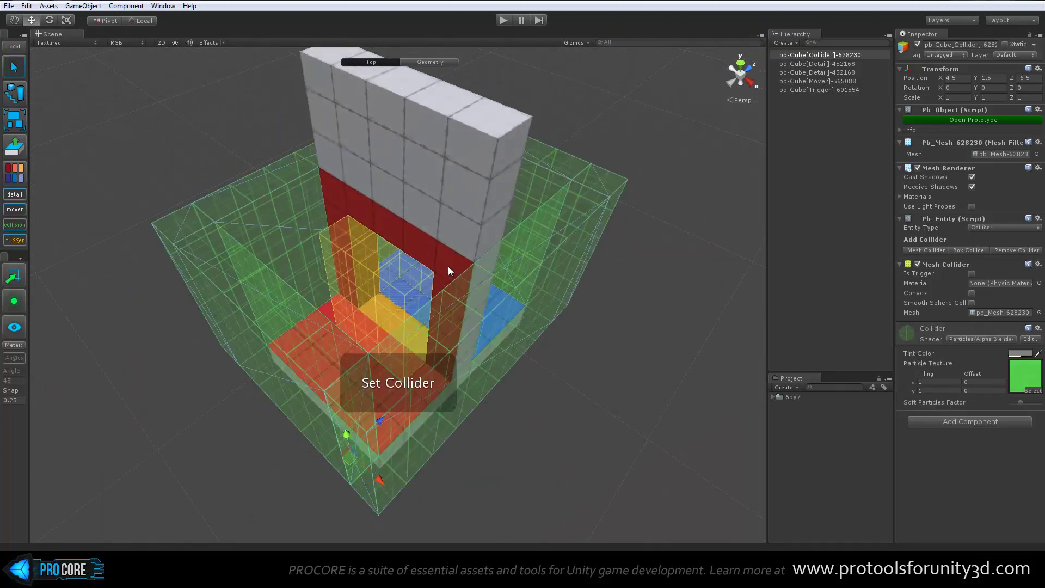
pyautogui.keyDown('alt'); pyautogui.moveTo(450, 267); pyautogui.dragTo(375, 263); pyautogui.keyUp('alt')
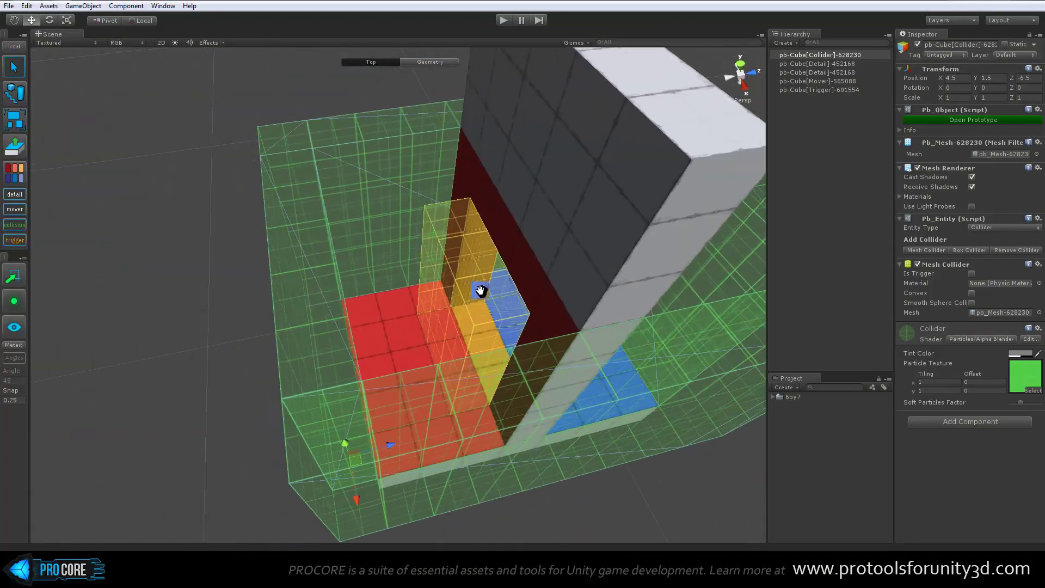
pyautogui.keyDown('alt'); pyautogui.moveTo(474, 289); pyautogui.dragTo(674, 294); pyautogui.keyUp('alt')
pyautogui.click(674, 294)
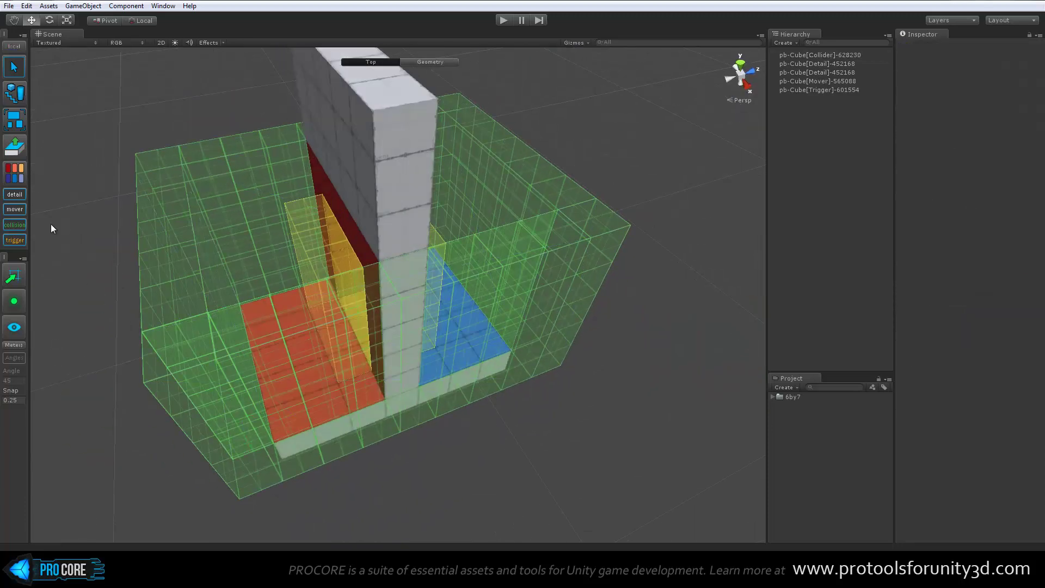
# Hide and show the collision objects again, and hide the detail objects.
pyautogui.click(15, 225)
pyautogui.keyDown('alt'); pyautogui.moveTo(215, 305); pyautogui.dragTo(304, 325); pyautogui.keyUp('alt')
pyautogui.click(14, 225)
pyautogui.keyDown('alt'); pyautogui.moveTo(253, 236); pyautogui.dragTo(252, 263); pyautogui.keyUp('alt')
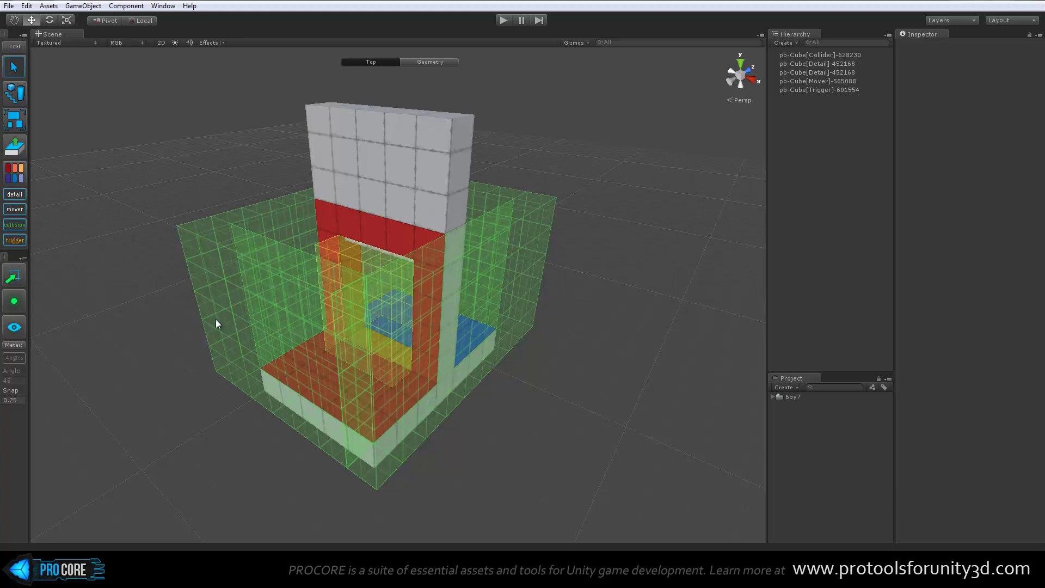
pyautogui.keyDown('alt'); pyautogui.moveTo(216, 320); pyautogui.dragTo(461, 319); pyautogui.keyUp('alt')
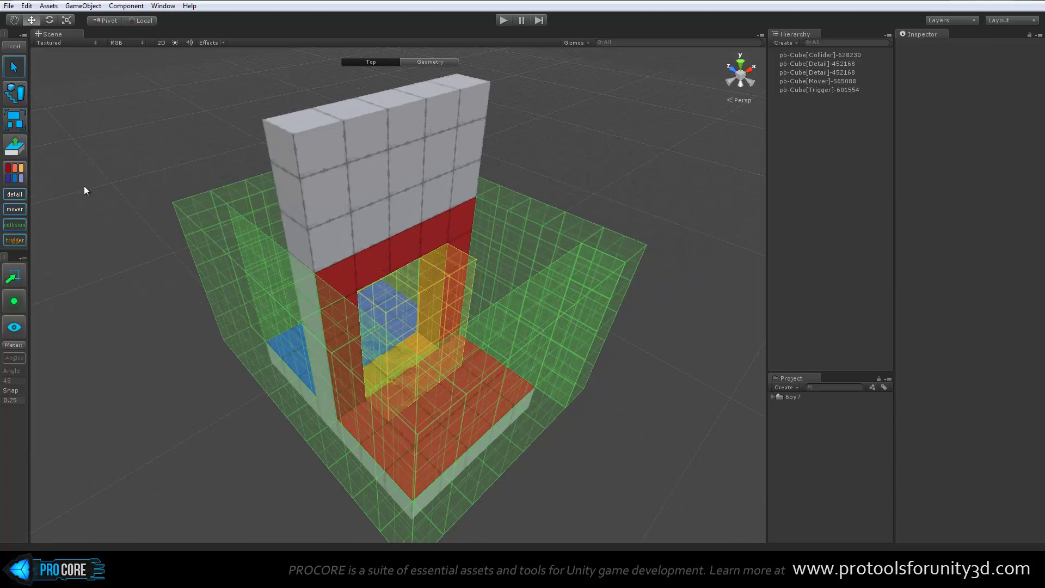
pyautogui.click(15, 195)
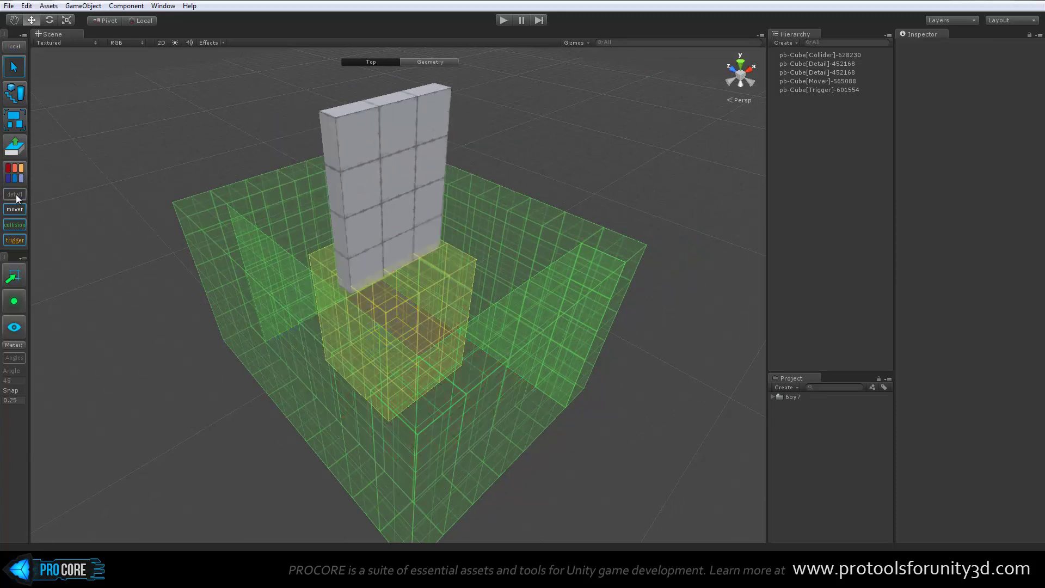
# Toggle the detail objects' visibility and leave them hidden, and hide the mover, collision and trigger objects as well.
pyautogui.click(15, 195)
pyautogui.click(16, 195)
pyautogui.keyDown('alt'); pyautogui.moveTo(270, 333); pyautogui.dragTo(316, 240); pyautogui.keyUp('alt')
pyautogui.click(15, 195)
pyautogui.click(15, 194)
pyautogui.click(19, 210)
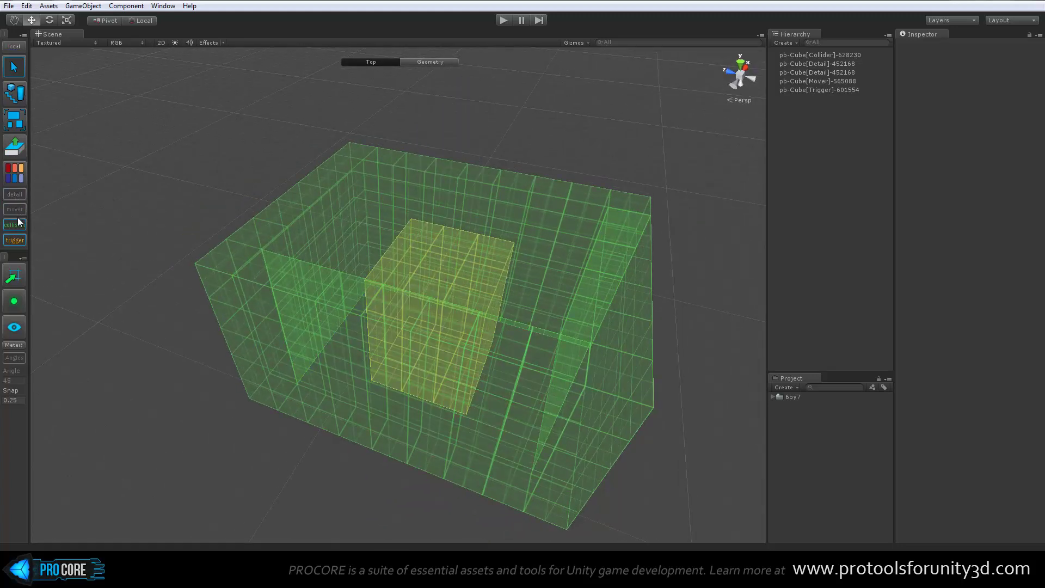
pyautogui.click(15, 224)
pyautogui.click(15, 240)
# Show the trigger, collision, mover and detail objects again.
pyautogui.click(16, 240)
pyautogui.click(15, 225)
pyautogui.click(17, 210)
pyautogui.click(15, 195)
pyautogui.keyDown('alt'); pyautogui.moveTo(457, 287); pyautogui.dragTo(382, 281); pyautogui.keyUp('alt')
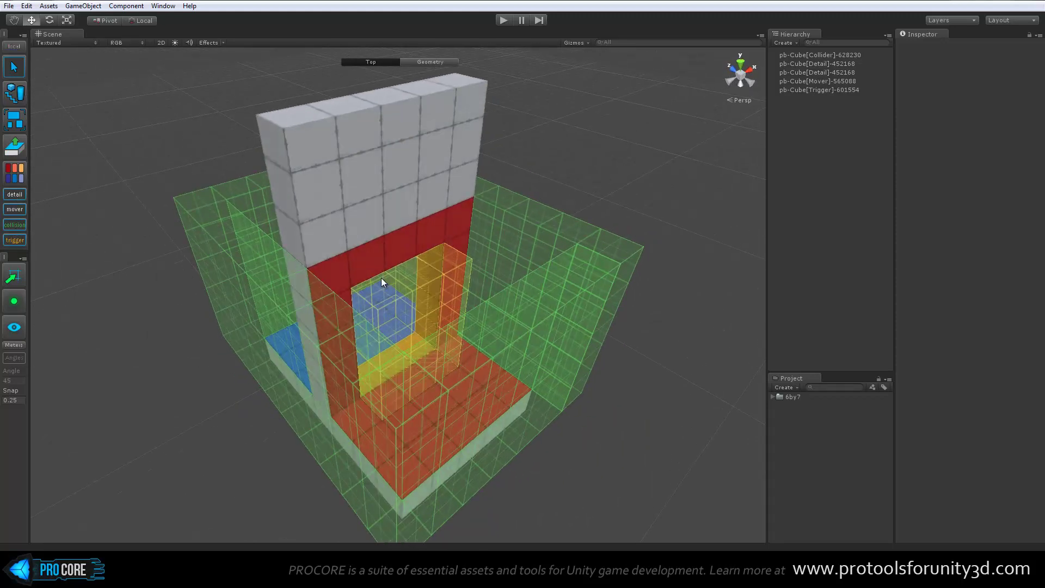
pyautogui.keyDown('alt'); pyautogui.moveTo(443, 294); pyautogui.dragTo(445, 306); pyautogui.keyUp('alt')
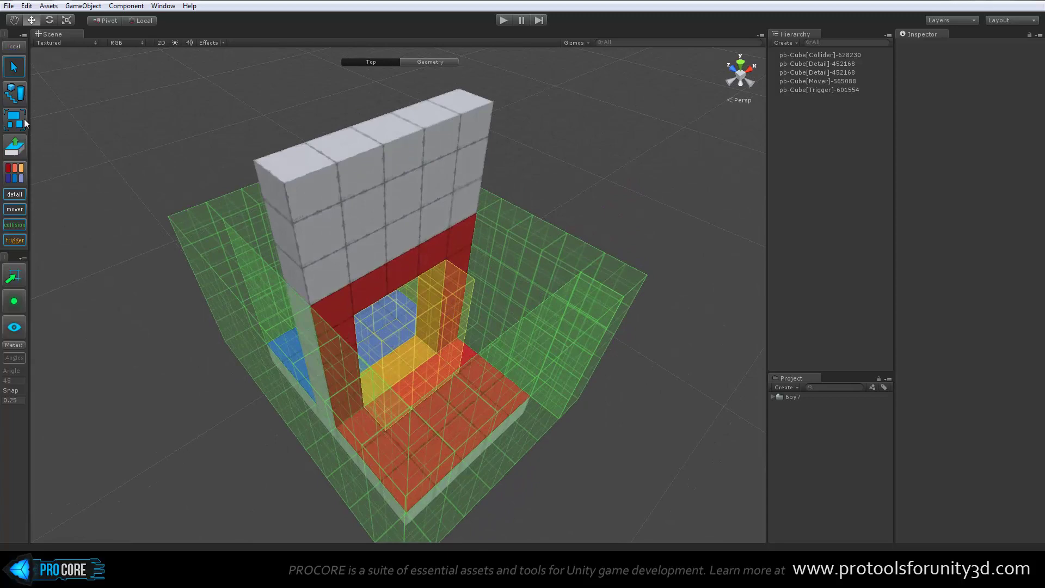
# Select the two detail objects, the arch and the slab, and combine them into a ProBuilder group.
pyautogui.keyDown('alt'); pyautogui.moveTo(436, 291); pyautogui.dragTo(113, 179); pyautogui.keyUp('alt')
pyautogui.click(436, 367)
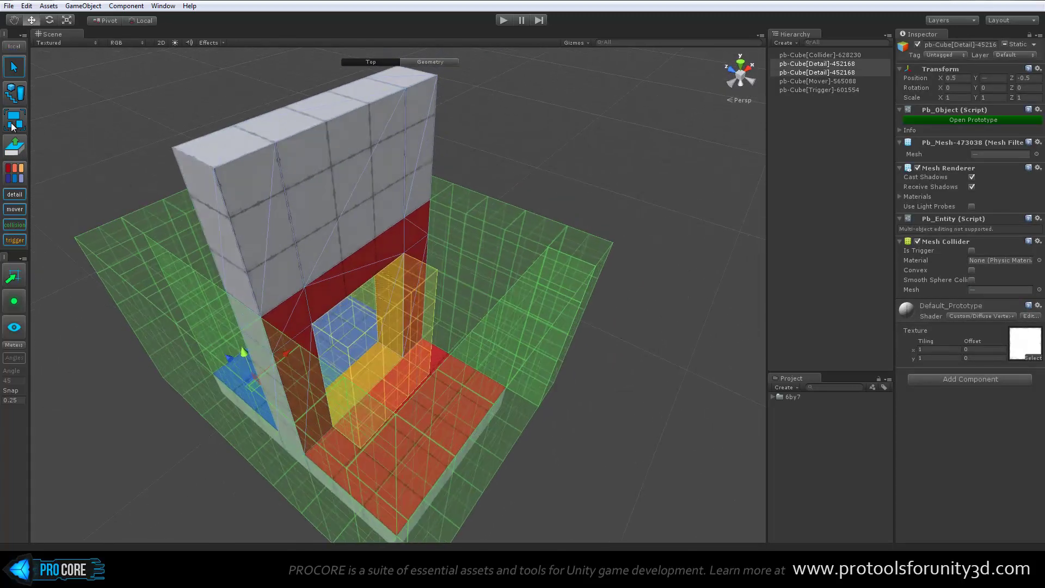
pyautogui.click(13, 122)
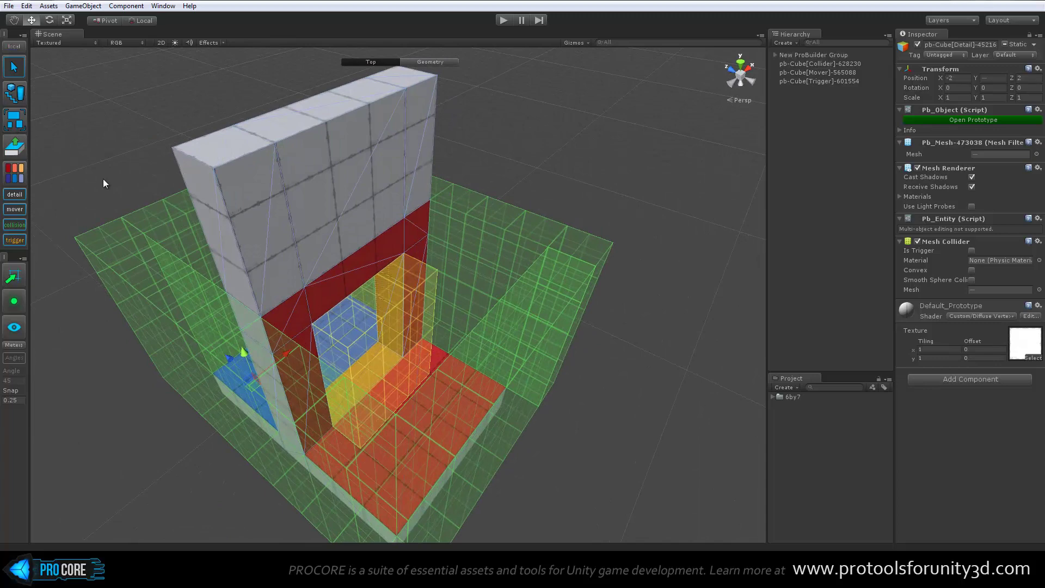
pyautogui.keyDown('alt'); pyautogui.moveTo(395, 297); pyautogui.dragTo(621, 177); pyautogui.keyUp('alt')
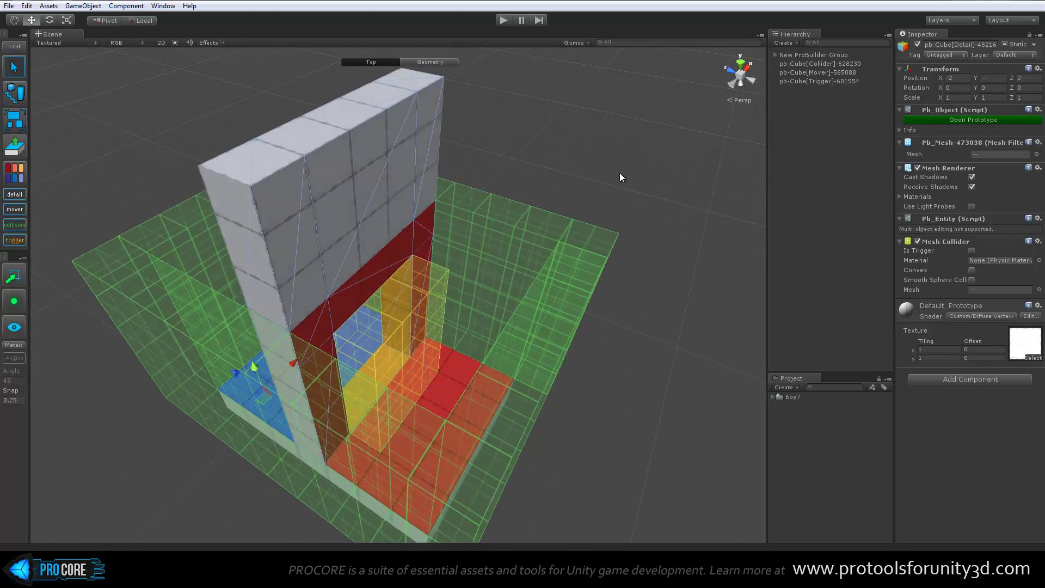
# Expand the new ProBuilder group in the hierarchy, select it to check its contents, and deselect it.
pyautogui.click(775, 55)
pyautogui.click(808, 55)
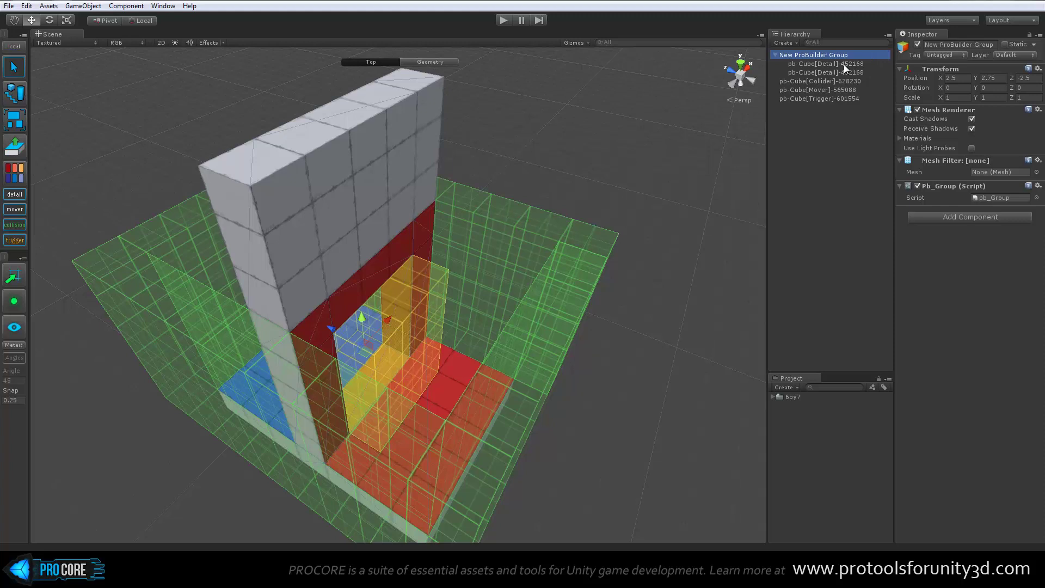
pyautogui.click(657, 349)
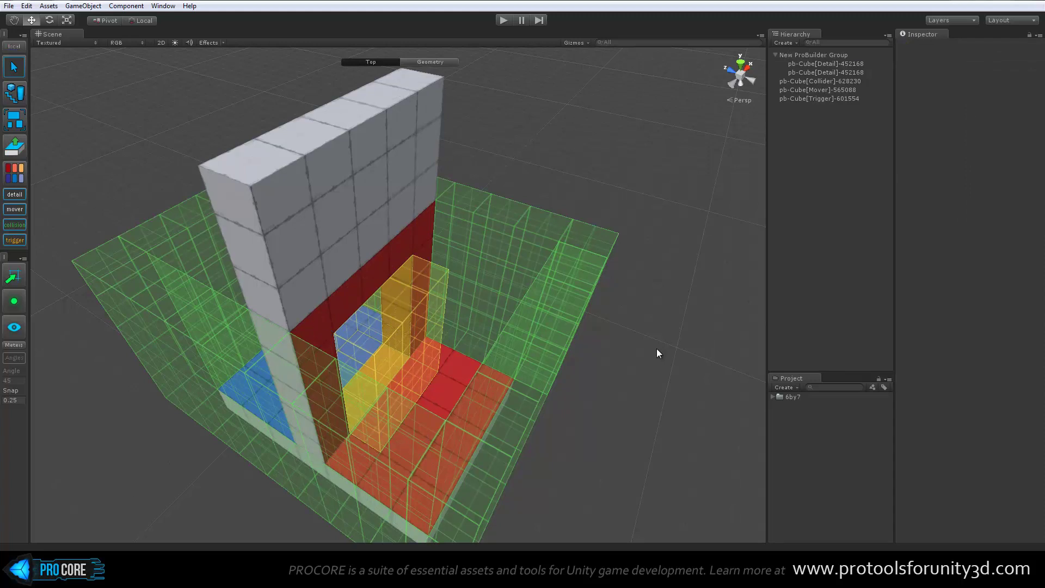
pyautogui.keyDown('alt'); pyautogui.moveTo(407, 246); pyautogui.dragTo(473, 251); pyautogui.keyUp('alt')
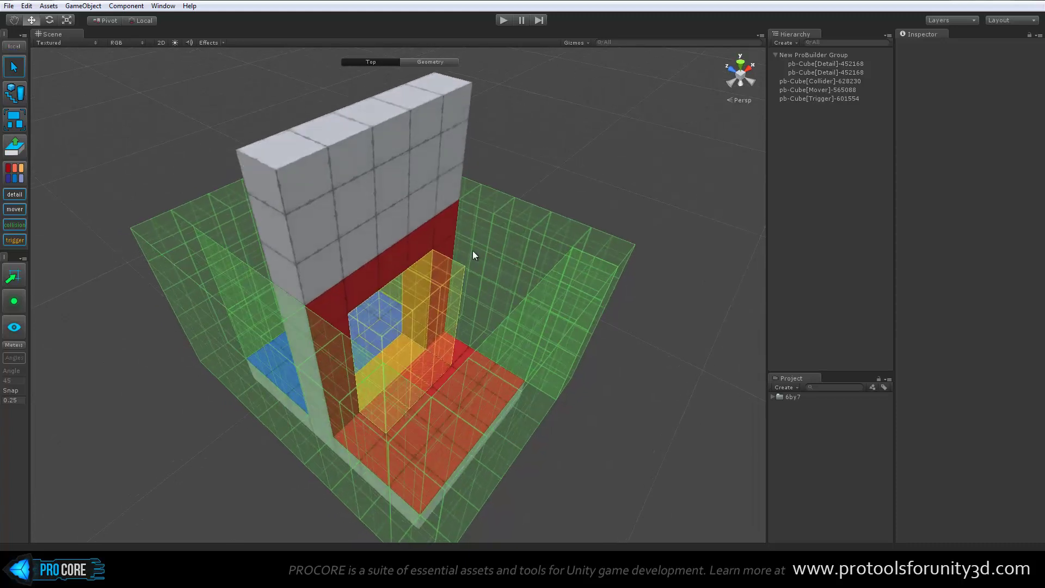